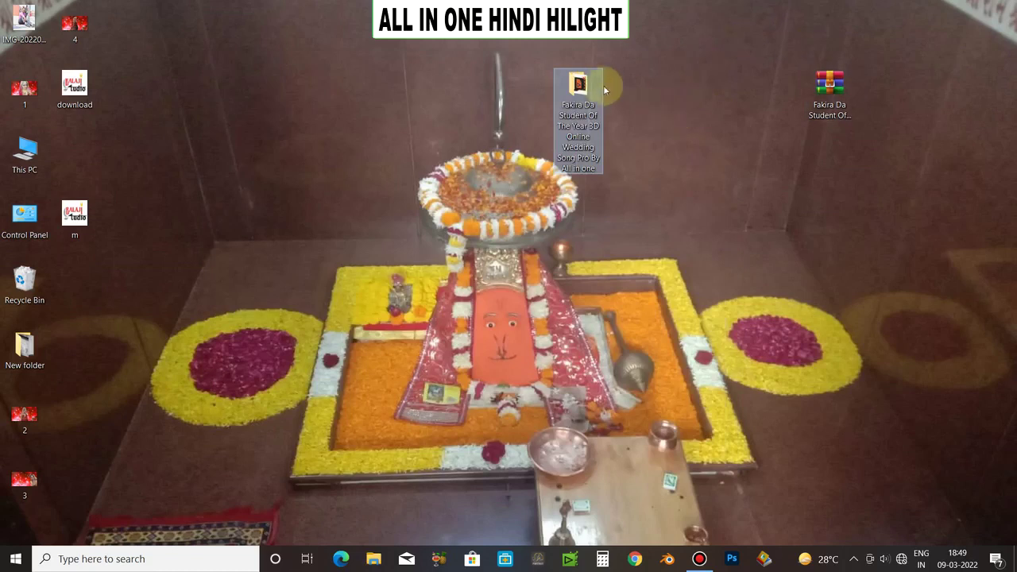
Step: Launch EDIUS and open the Fakira Da Student Of The Year 2 Online Wedding project from its Desktop folder
right_click(546, 78)
click(581, 136)
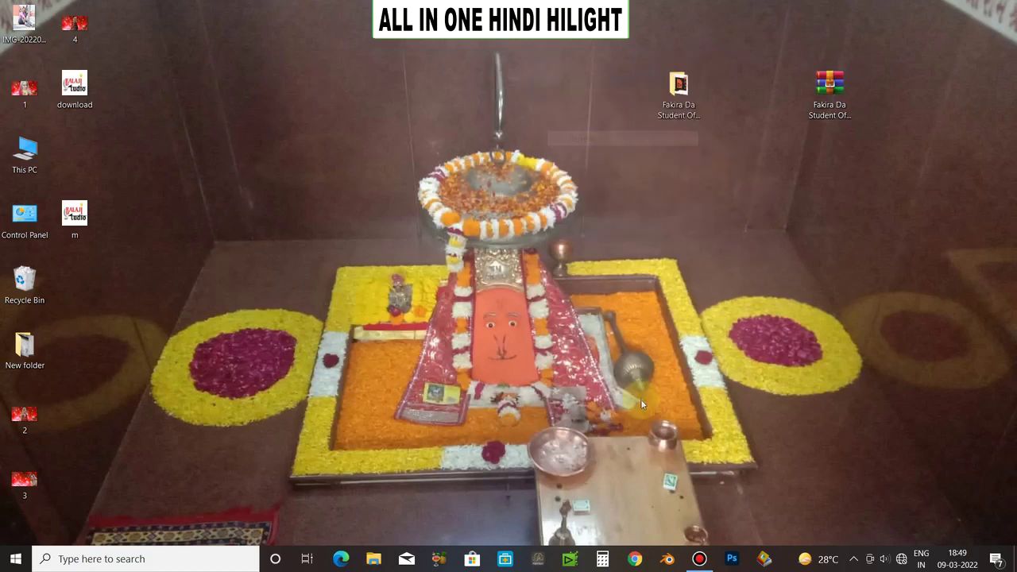
click(570, 561)
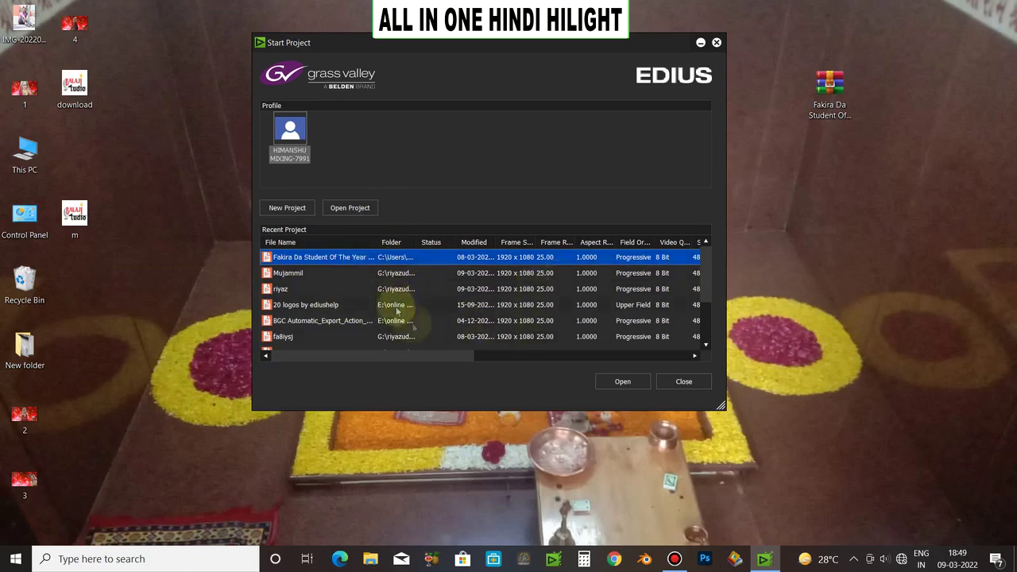
click(350, 208)
click(256, 115)
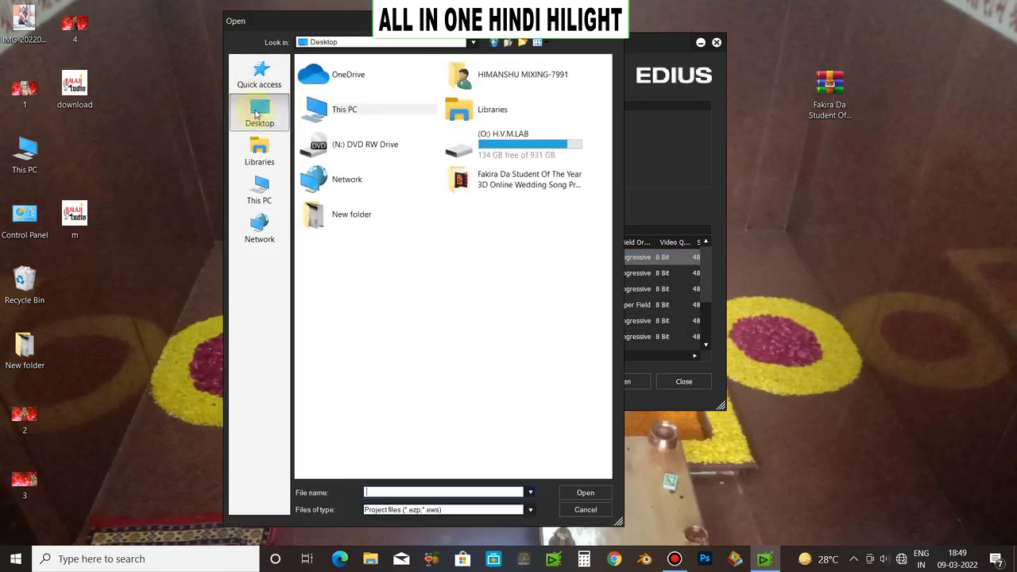
double_click(516, 180)
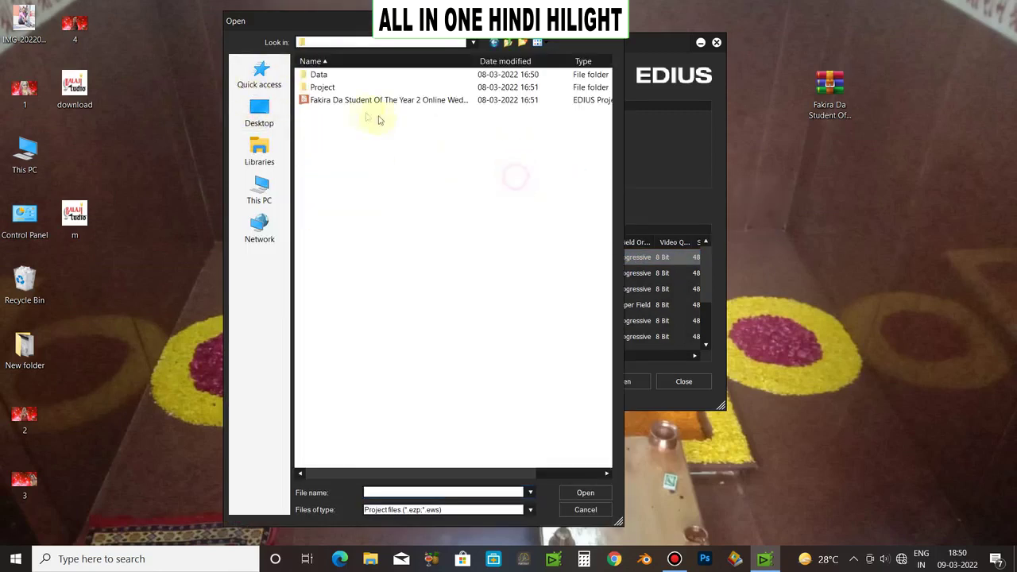
click(391, 104)
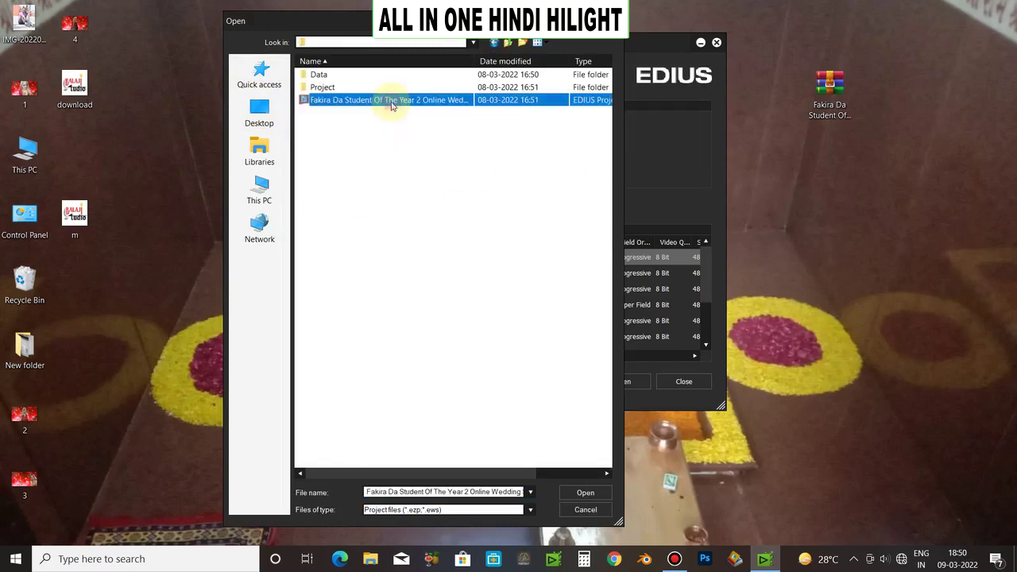
click(584, 493)
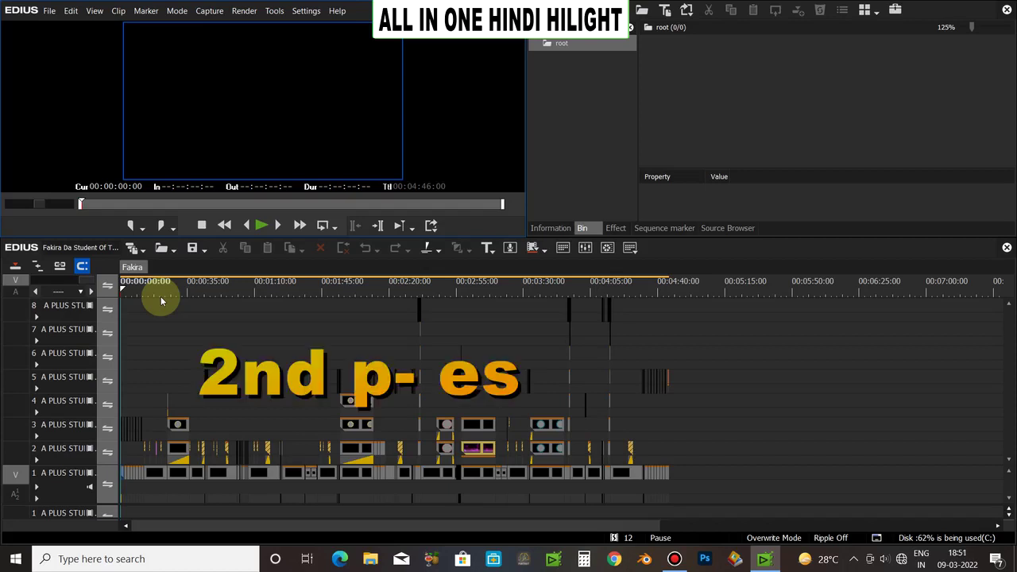
Step: Scrub through the Fakira sequence to review the template's clips, finishing back at the start
click(284, 290)
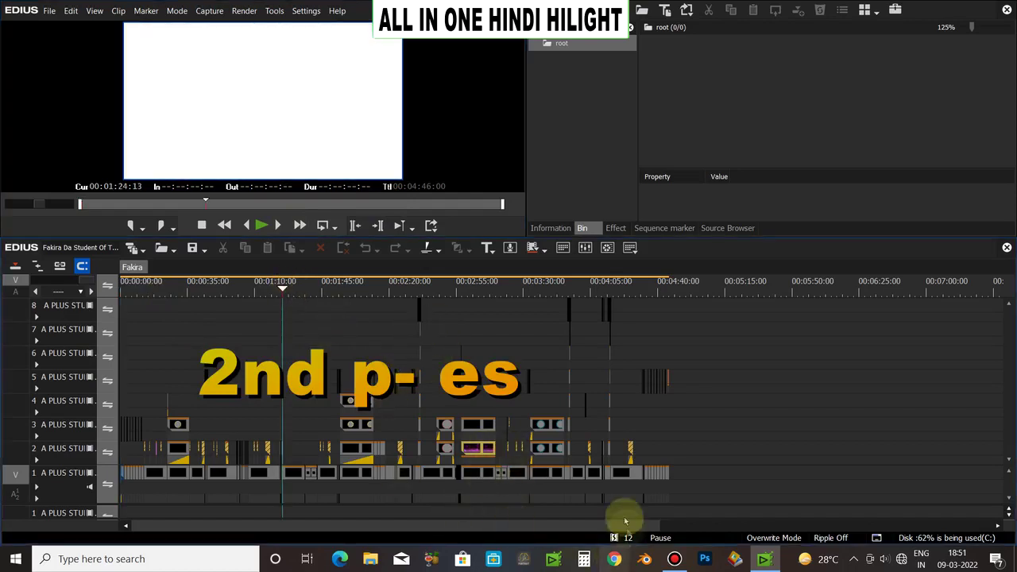
click(266, 292)
drag(264, 296, 141, 306)
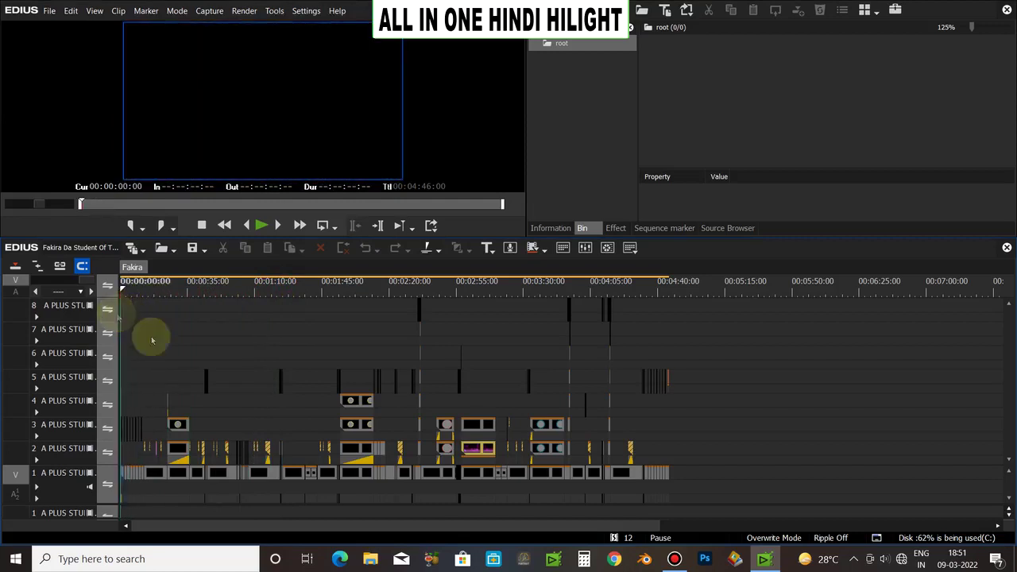
drag(132, 290, 627, 283)
drag(481, 309, 154, 352)
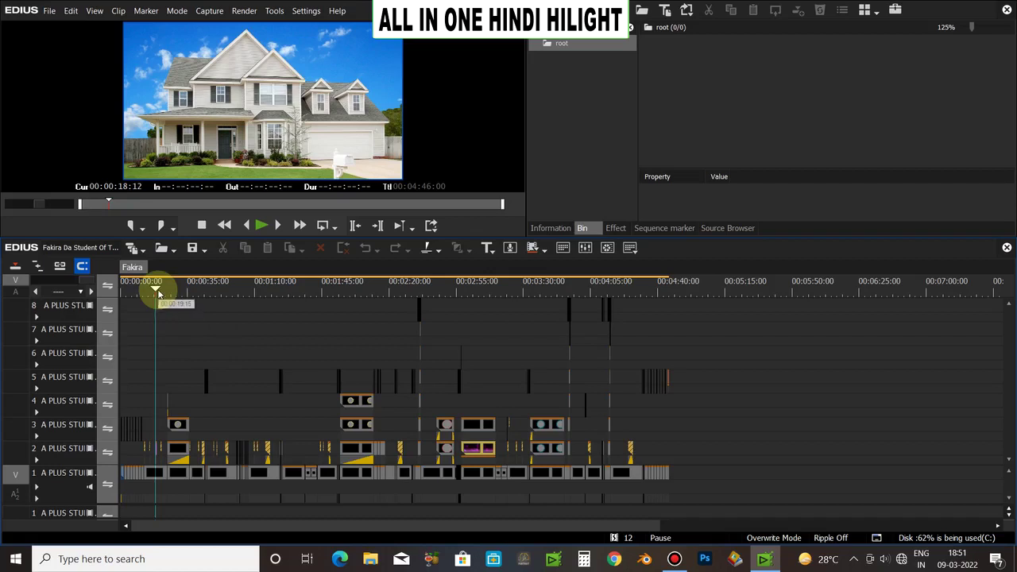
drag(156, 290, 109, 336)
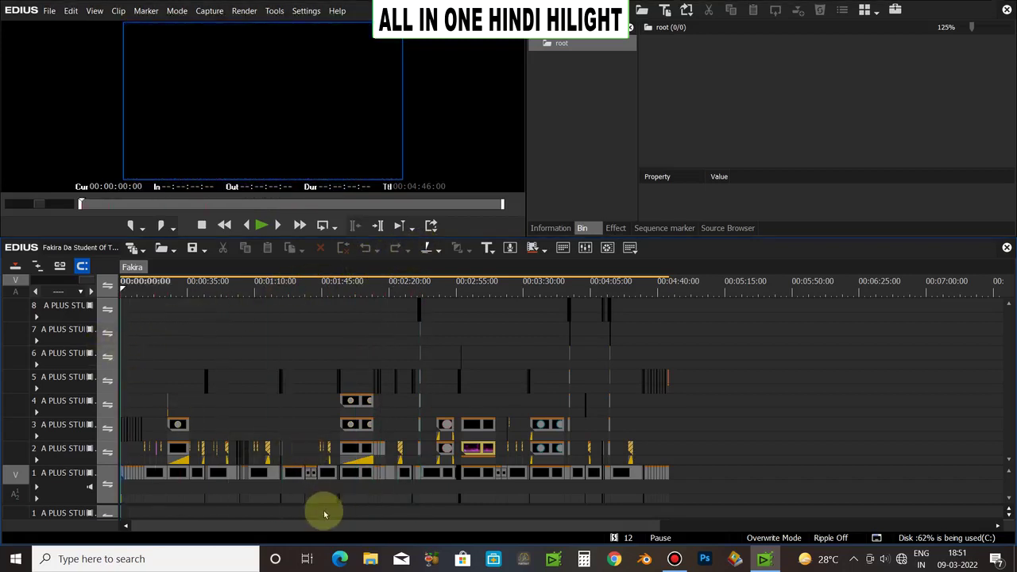
Step: Create a new folder in the bin and browse for clips in PLAY EDIT FOOTAGE on drive D
right_click(564, 93)
click(603, 104)
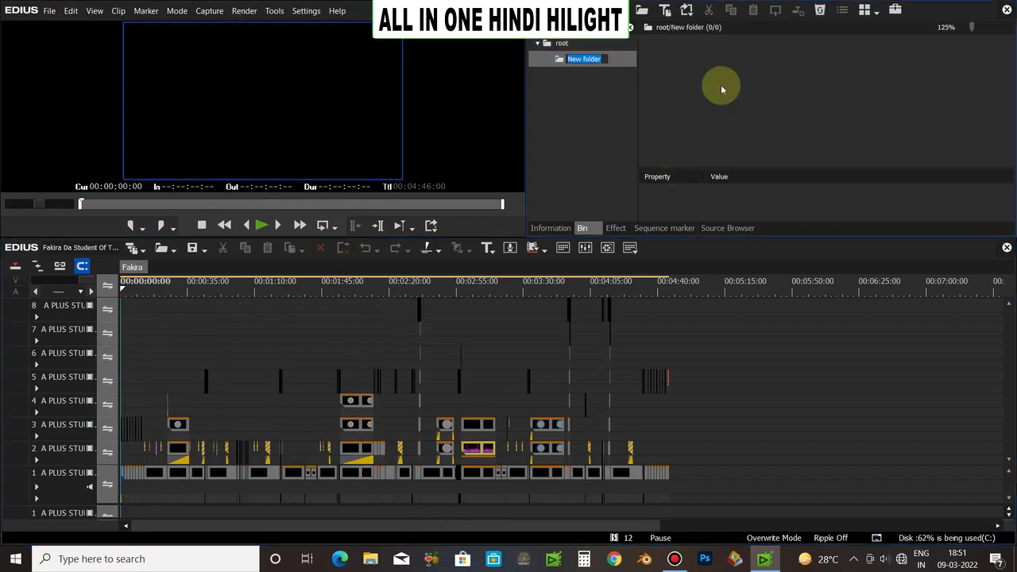
double_click(721, 85)
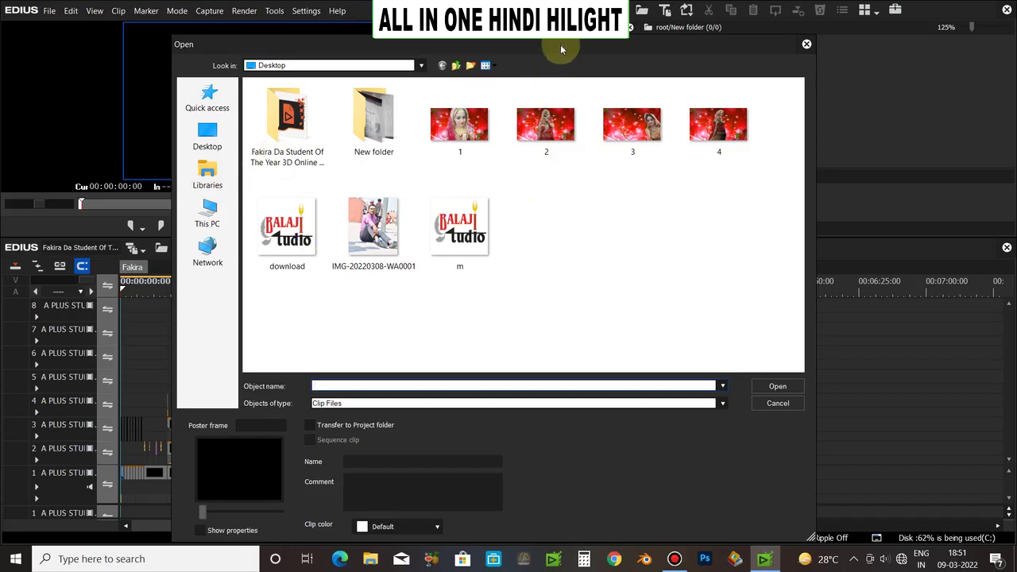
drag(560, 45, 562, 30)
click(208, 198)
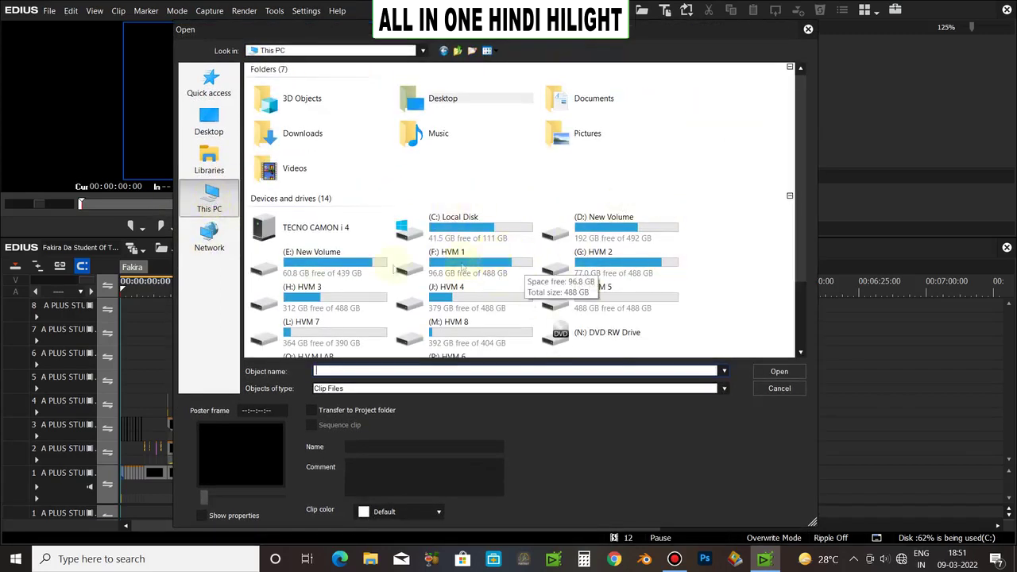
double_click(602, 231)
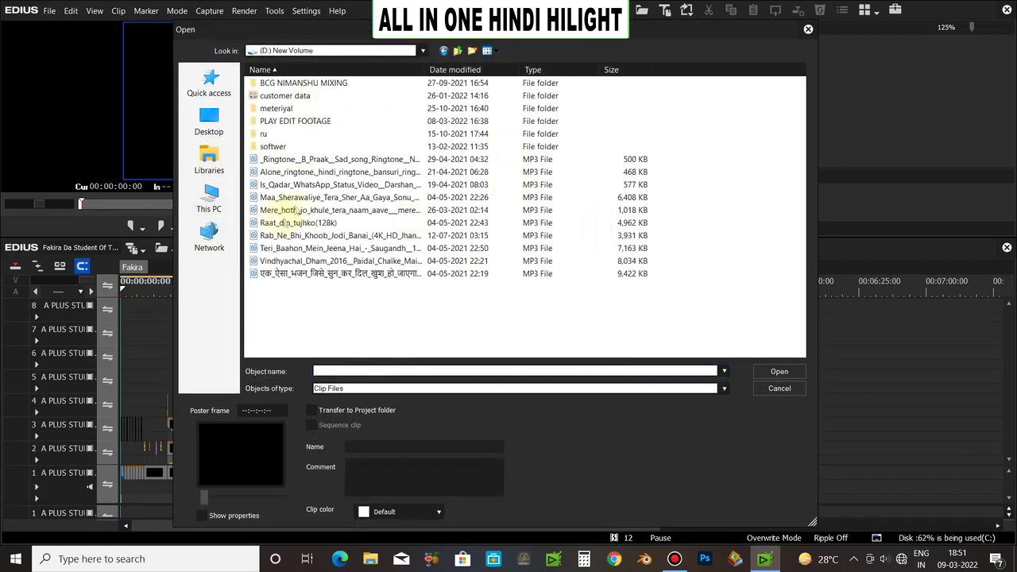
double_click(299, 122)
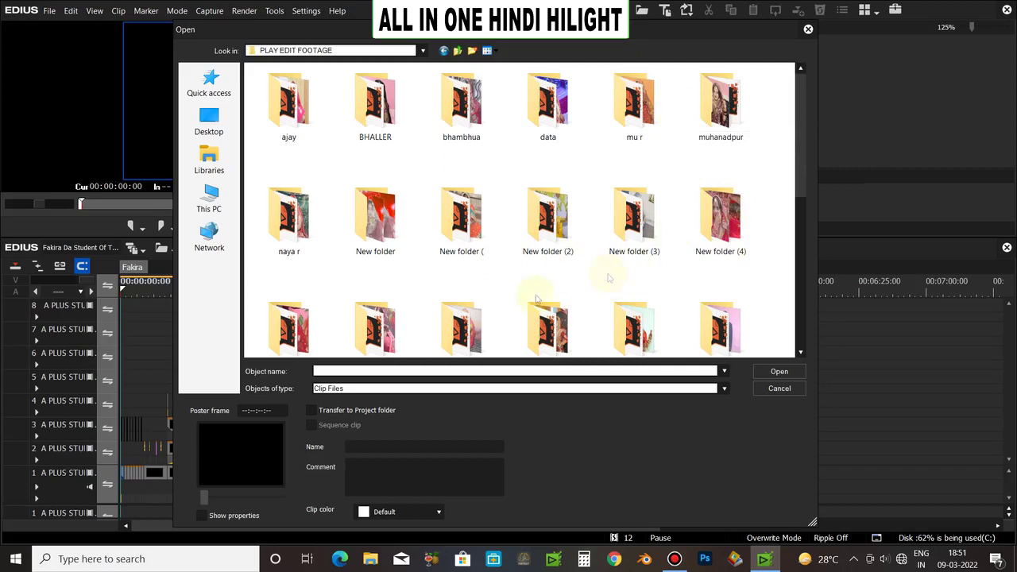
Step: Import clips C05, G01, G02, G03, G04 and G05 from New folder (2) into the new bin folder
scroll(624, 325, down, 2)
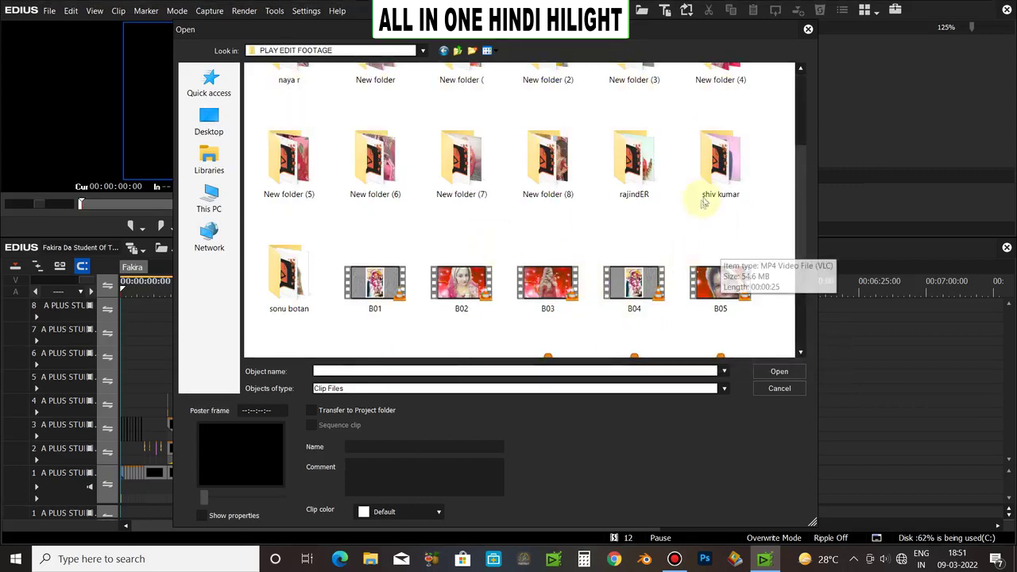
scroll(625, 182, up, 2)
click(575, 223)
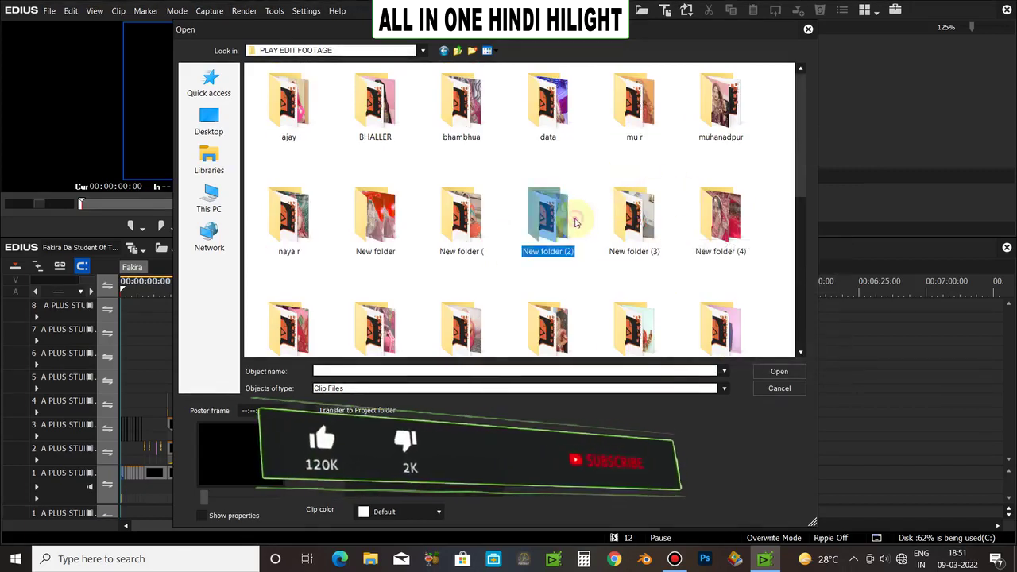
double_click(575, 222)
drag(760, 204, 254, 65)
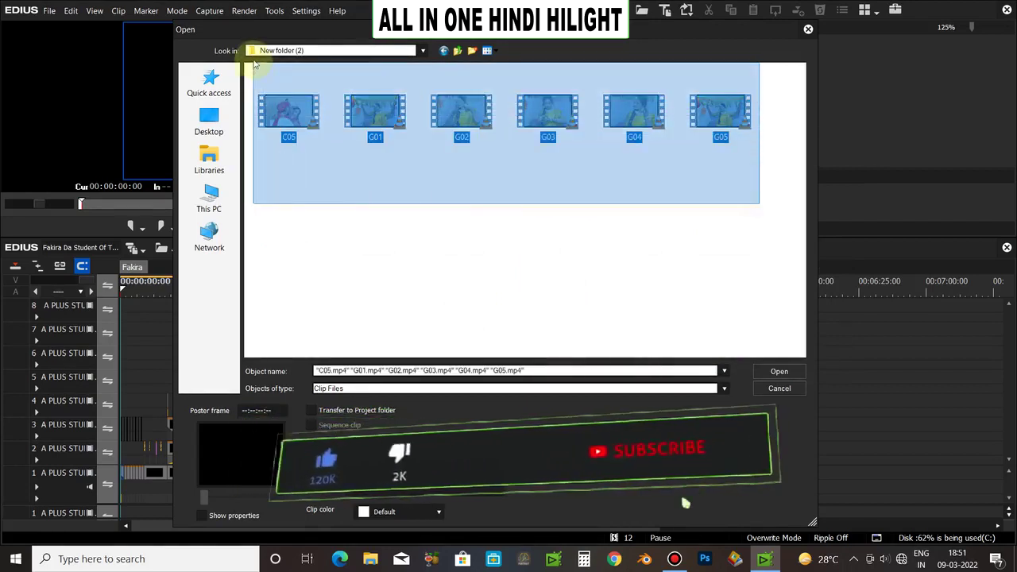
click(795, 371)
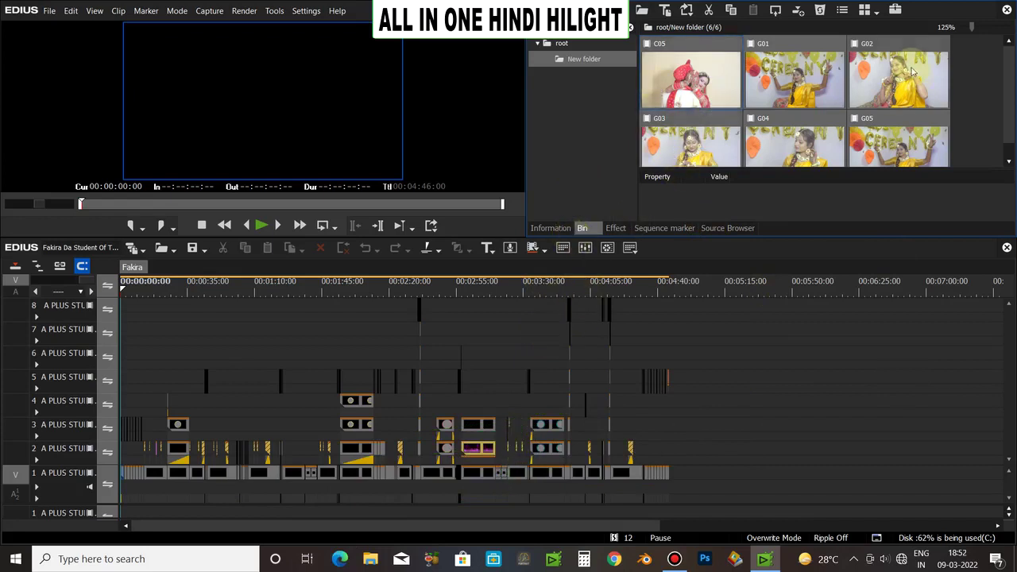
drag(1007, 82, 1012, 121)
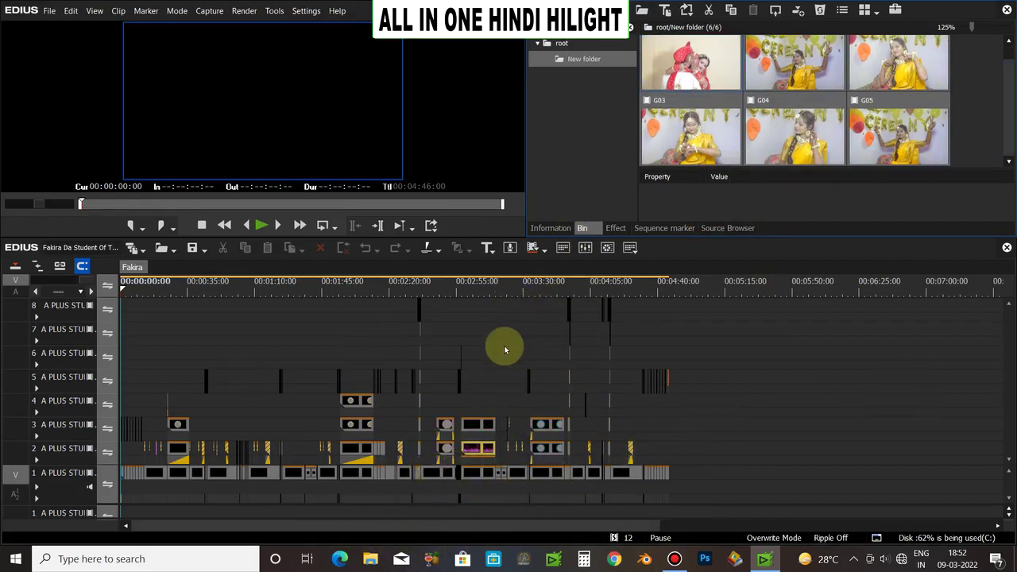
Step: Open the nested A+Studio Footage sequence on video track 1 at about 00:00:55
click(226, 288)
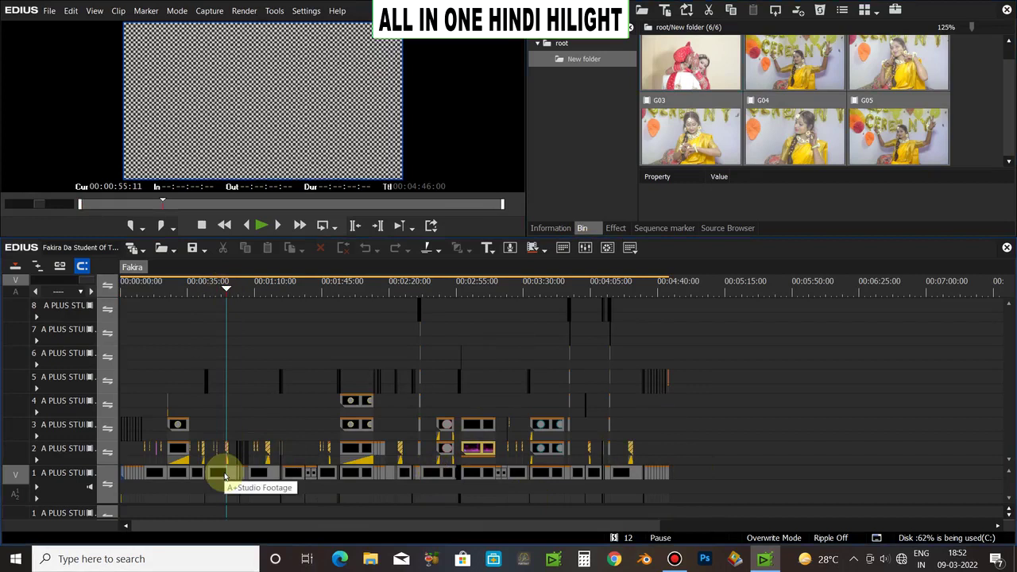
double_click(224, 473)
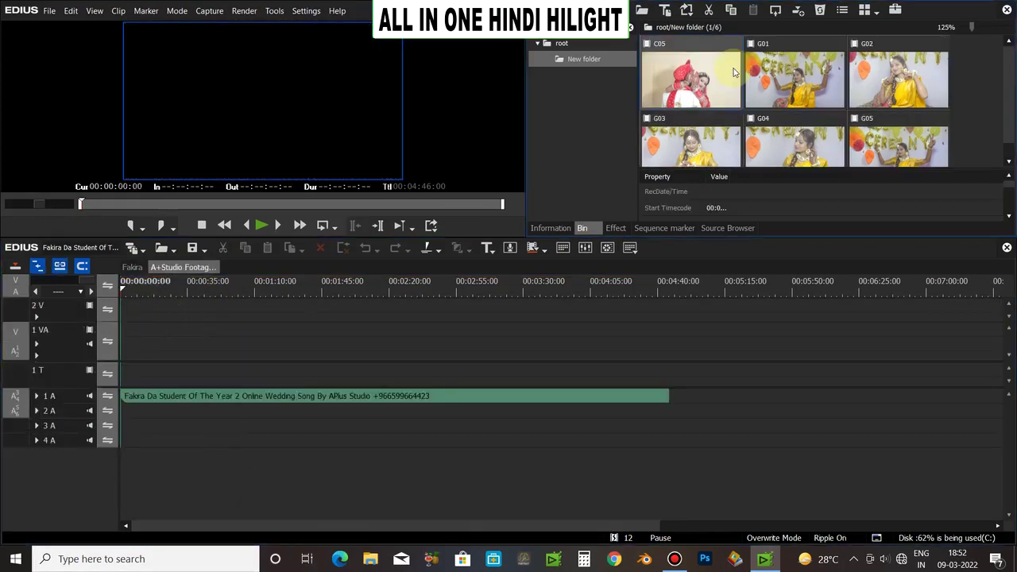
Step: Try to place all six bin clips with their audio at the start of track 2 V, and undo the placement
key(ctrl+a)
drag(733, 72, 117, 314)
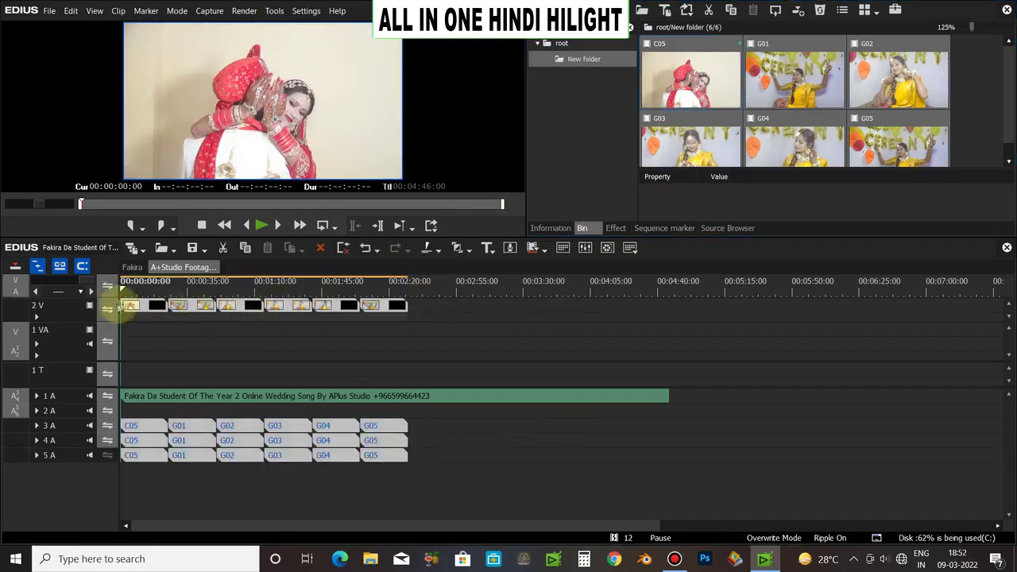
click(133, 308)
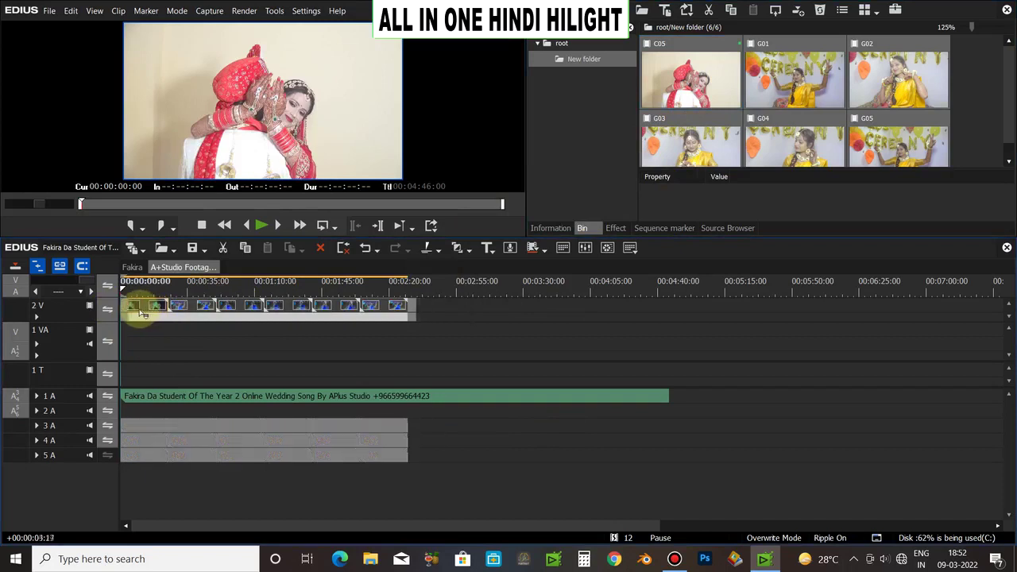
click(140, 313)
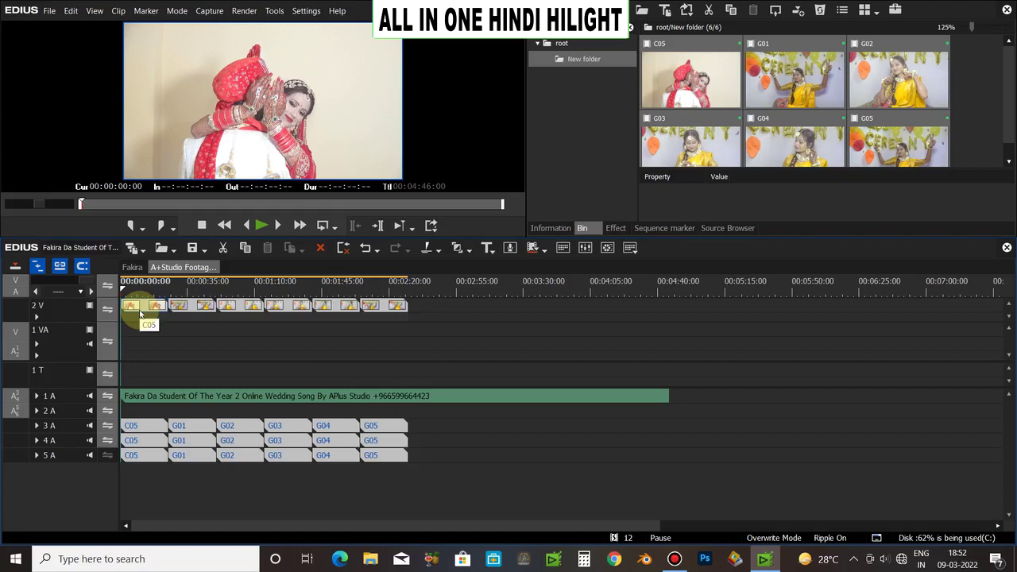
key(ctrl+z)
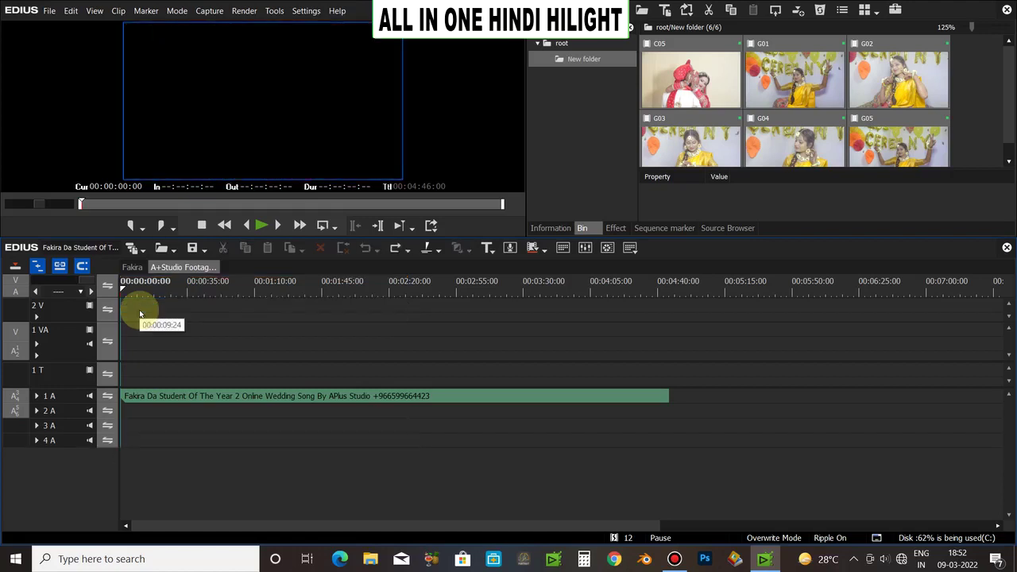
Step: Disable the audio channel mapping and place the six bin clips twice in a row on track 2 V
click(15, 294)
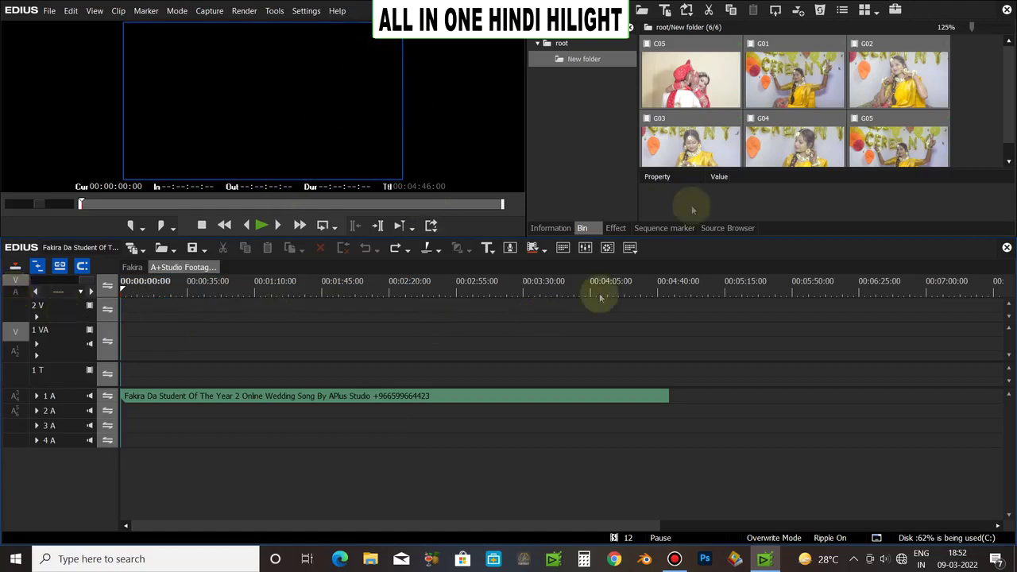
drag(697, 80, 130, 316)
drag(124, 316, 123, 316)
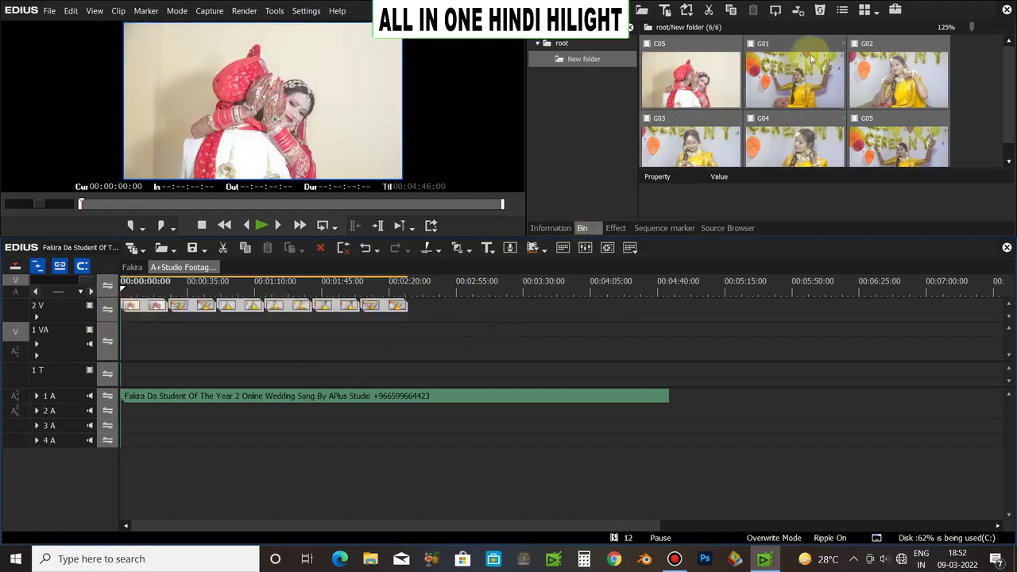
drag(691, 80, 410, 307)
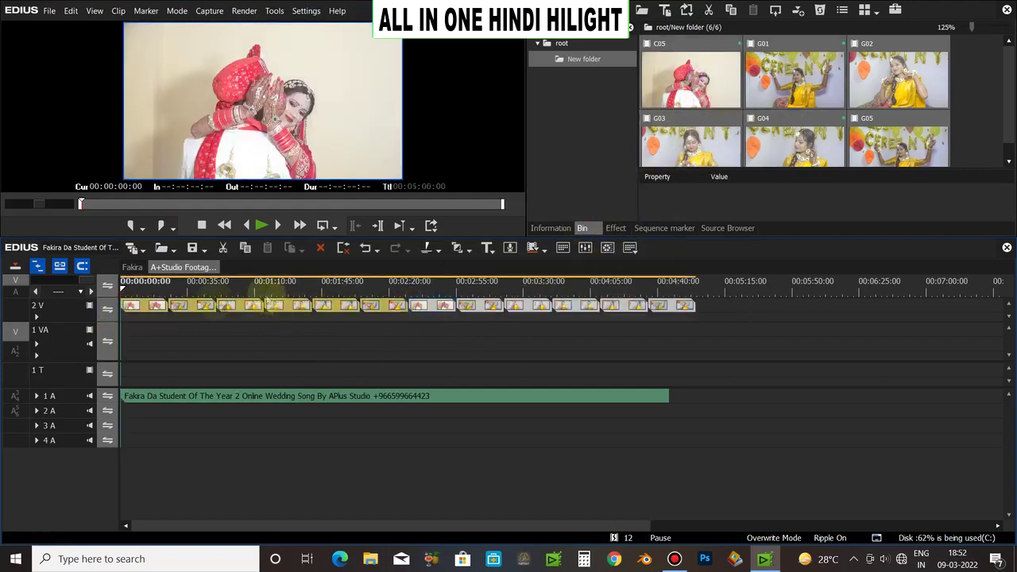
drag(136, 292, 641, 283)
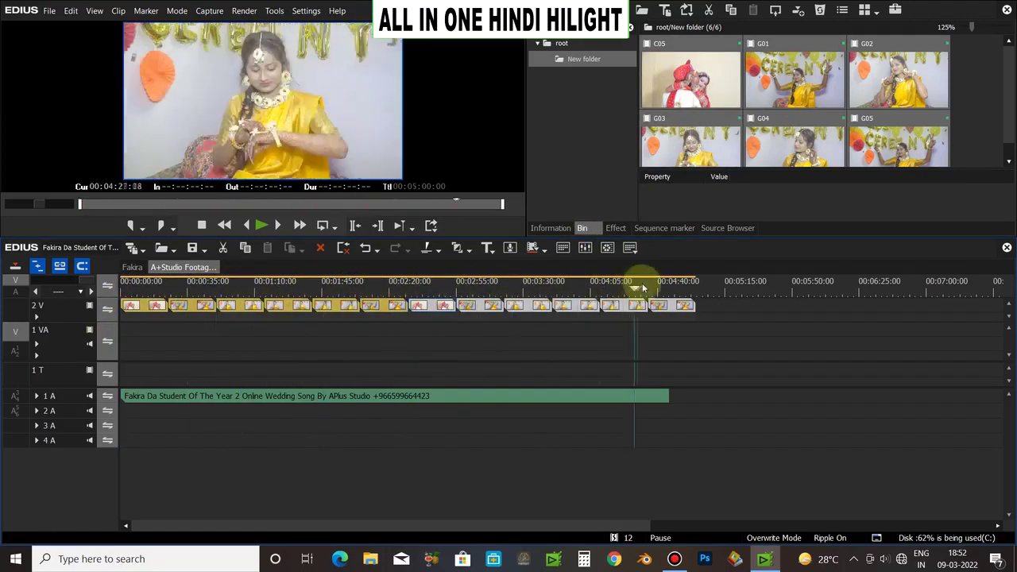
Step: Return to the Fakira sequence and play its opening seconds to preview the inserted footage
click(135, 267)
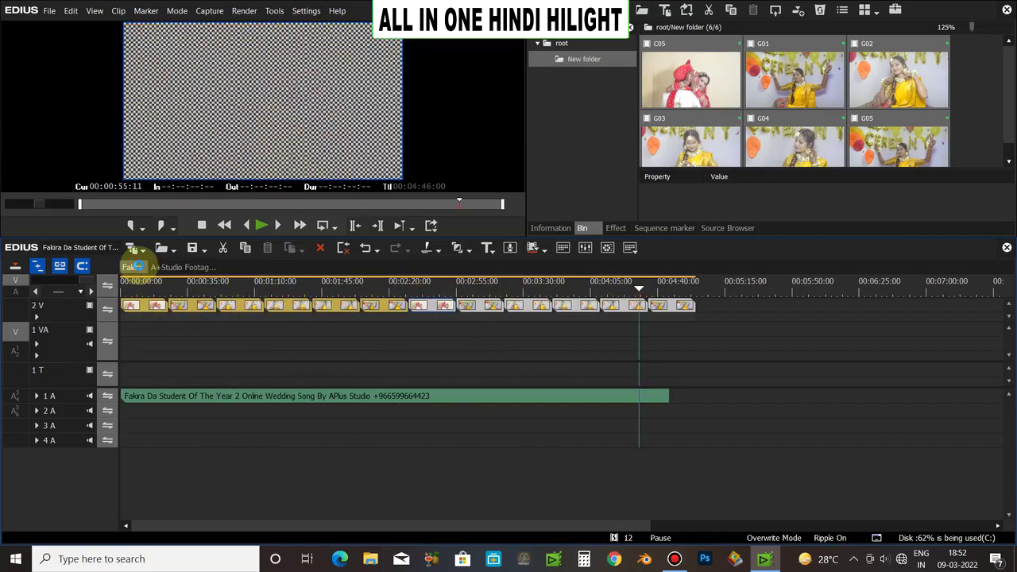
key(Home)
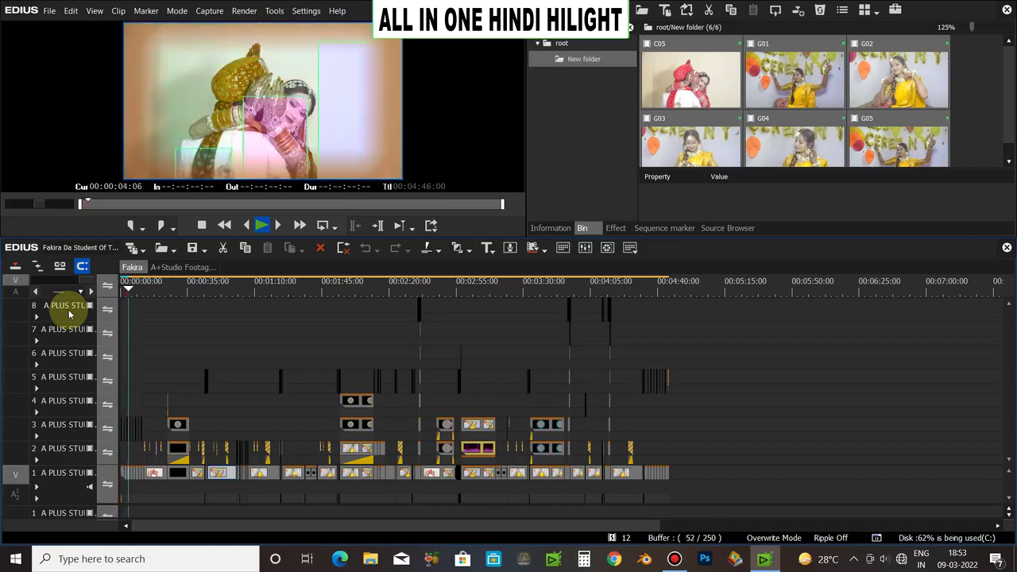
key(space)
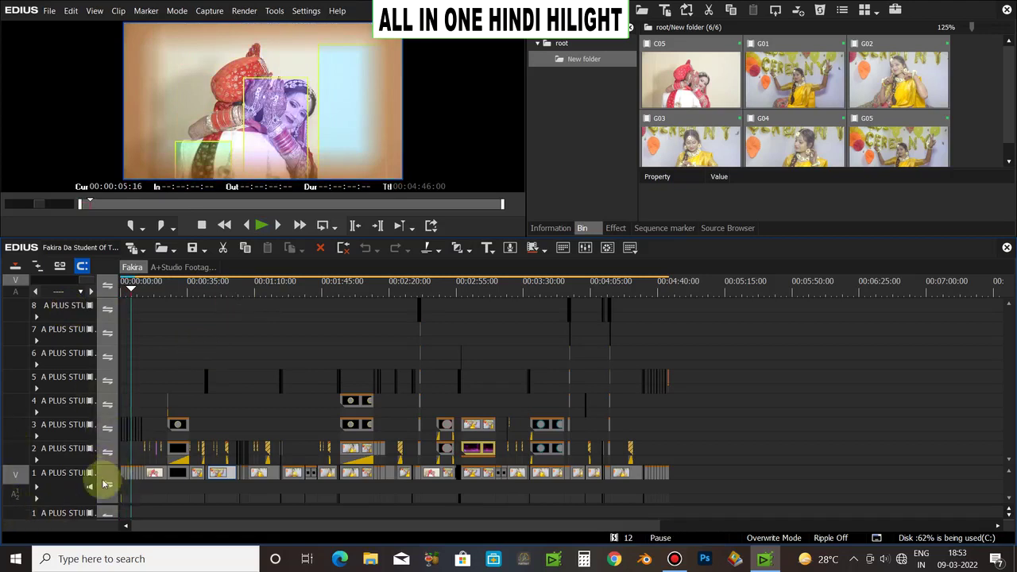
Step: Place all six bin clips on track 2 V of the second nested A+Studio Footage sequence, and check Fakira at about 00:00:28
click(101, 447)
key(Delete)
double_click(159, 296)
drag(156, 351, 140, 278)
click(131, 267)
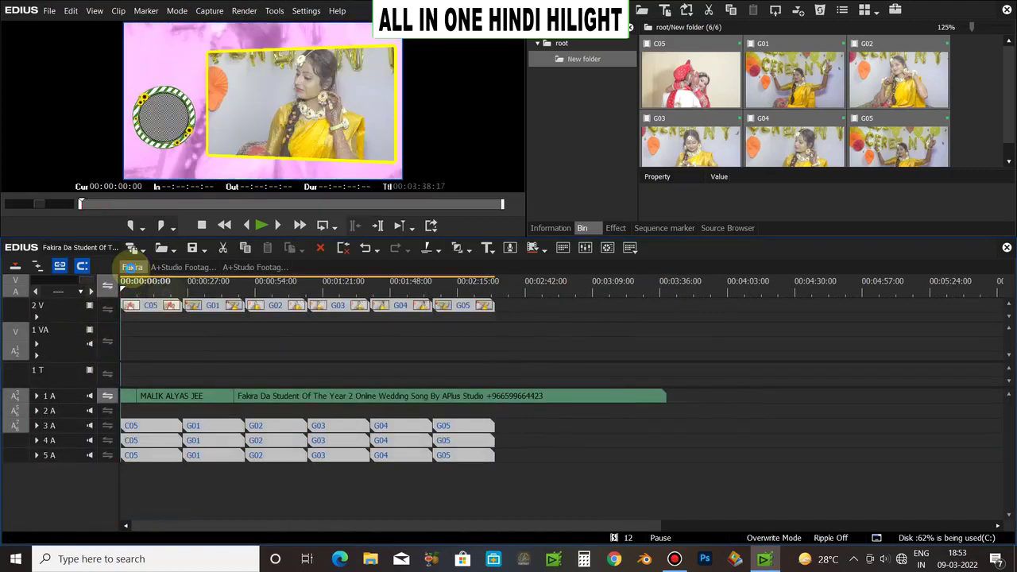
drag(175, 289, 177, 404)
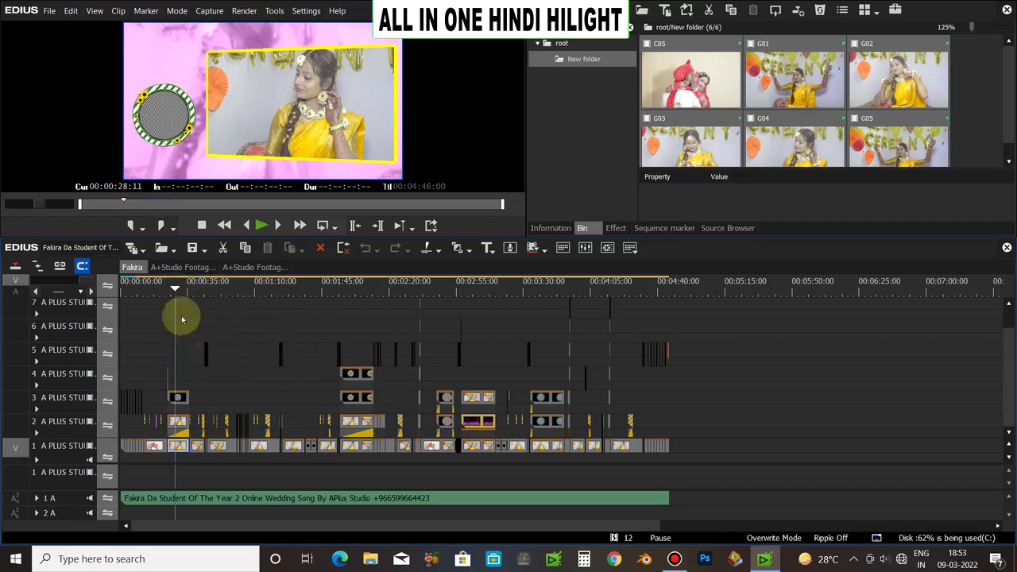
Step: Check the circular photo frames in Fakira at about 00:02:02 and 00:00:25, playing the latter briefly
click(357, 292)
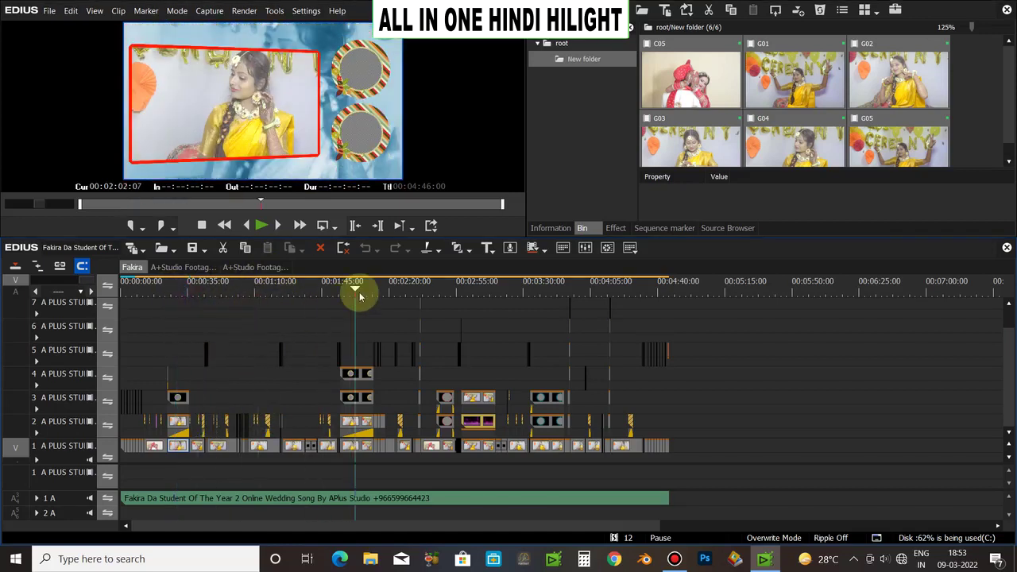
click(182, 291)
click(167, 290)
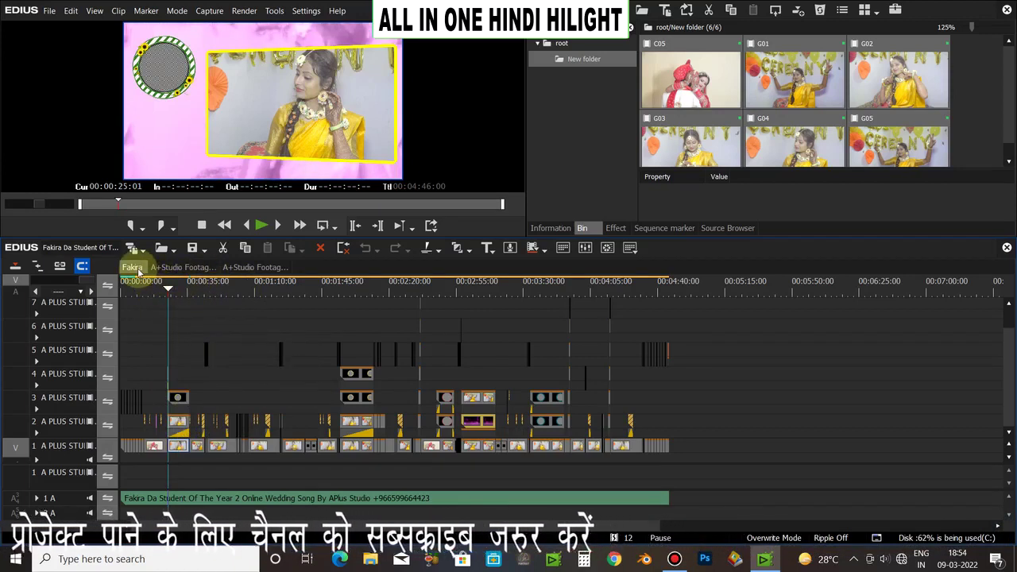
key(space)
key(space)
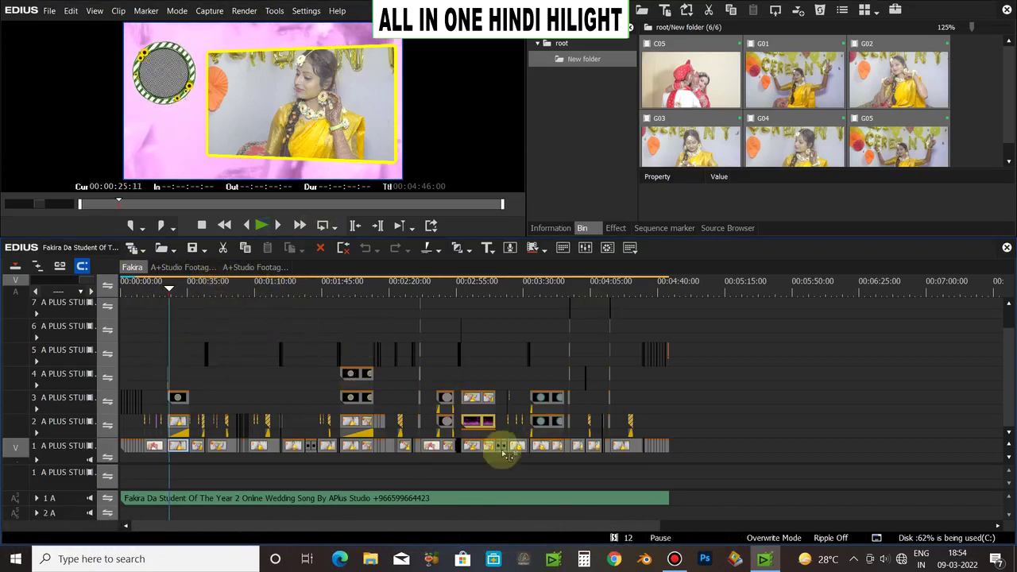
Step: Open the restore list of offline clips, select all lost files and choose to relink them by folder
click(614, 538)
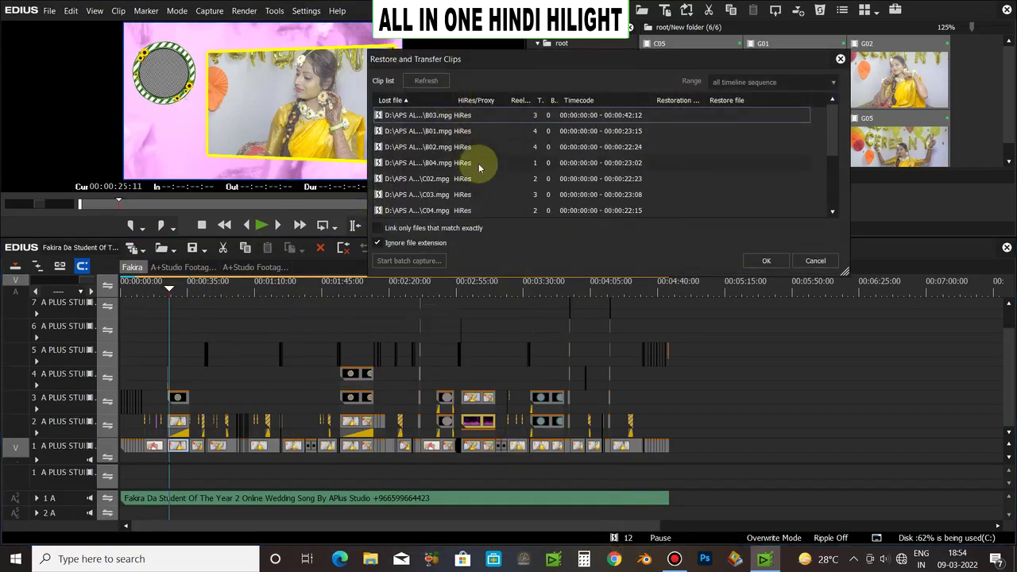
click(479, 164)
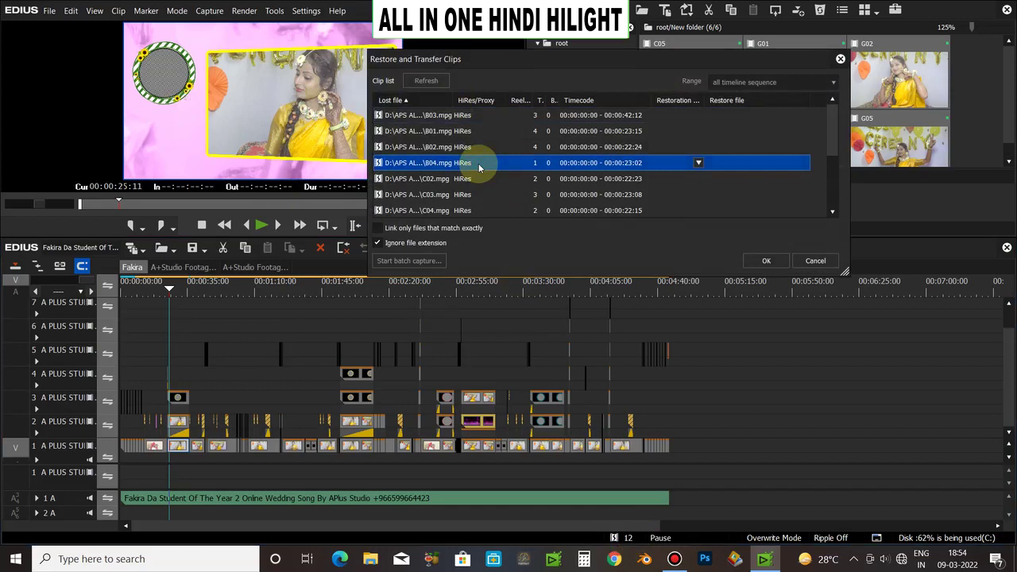
key(ctrl+a)
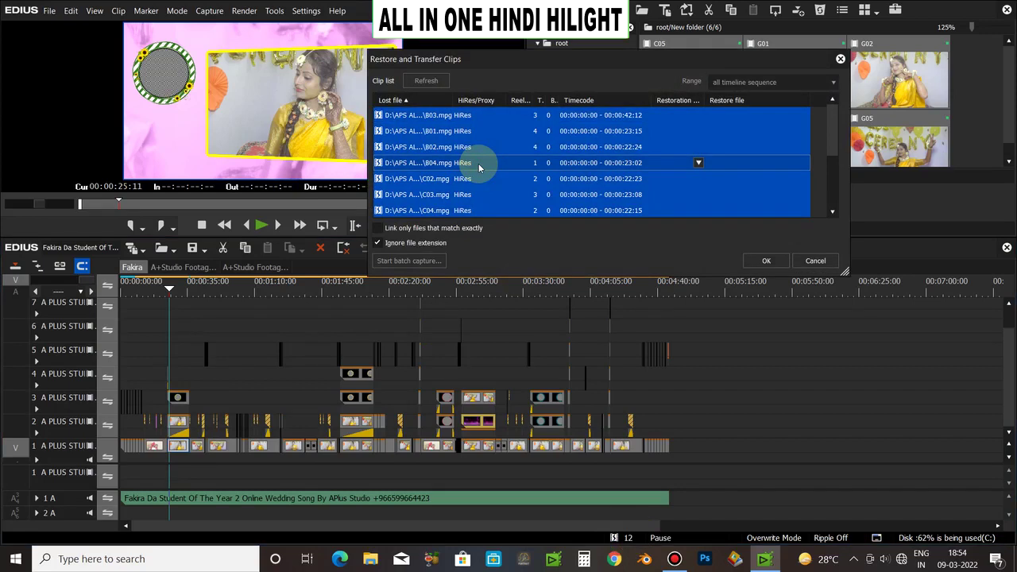
click(698, 164)
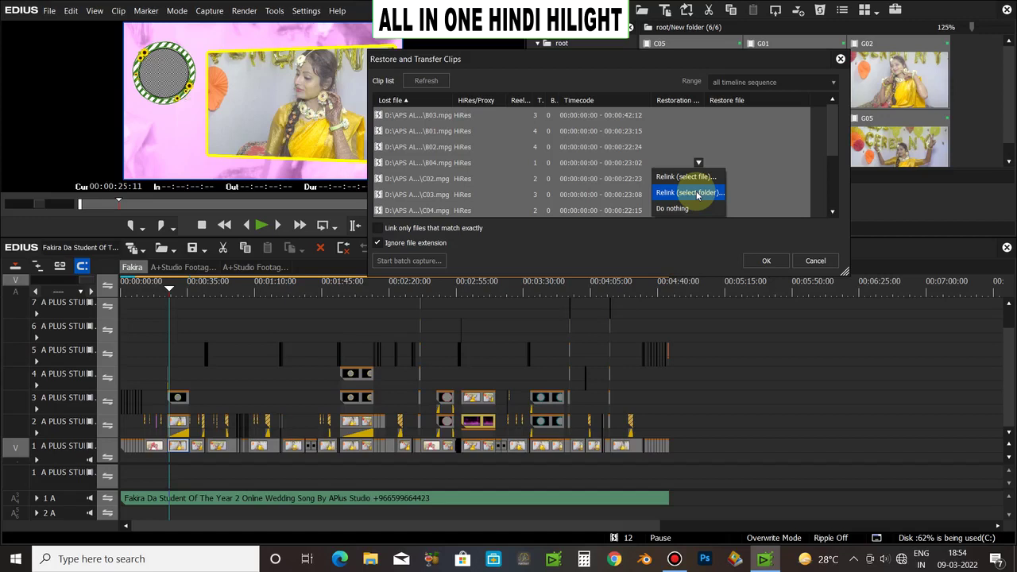
click(694, 192)
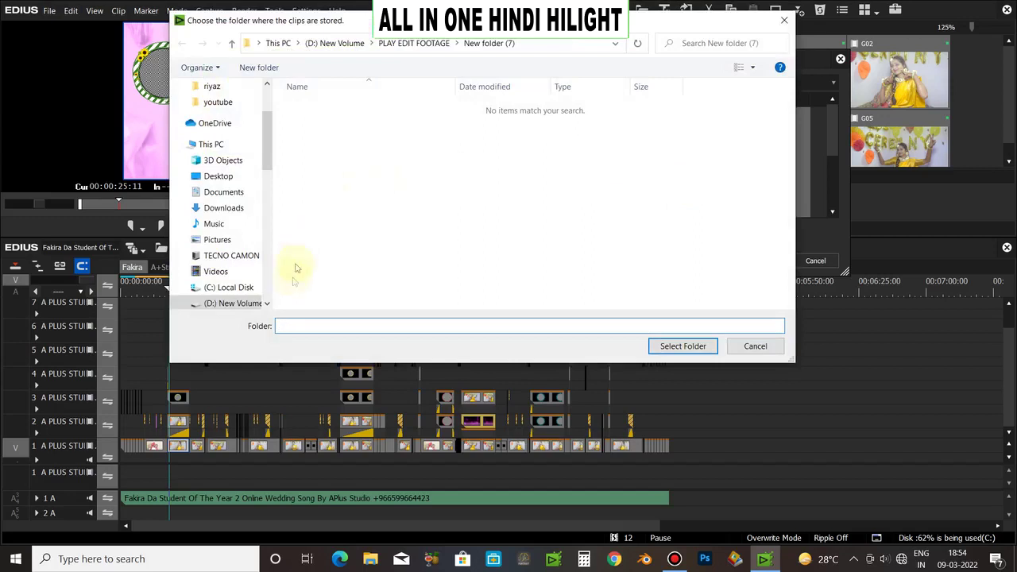
Step: Choose the data folder in D:\PLAY EDIT FOOTAGE as the relink source and apply the restoration to all lost clips
drag(268, 149, 264, 182)
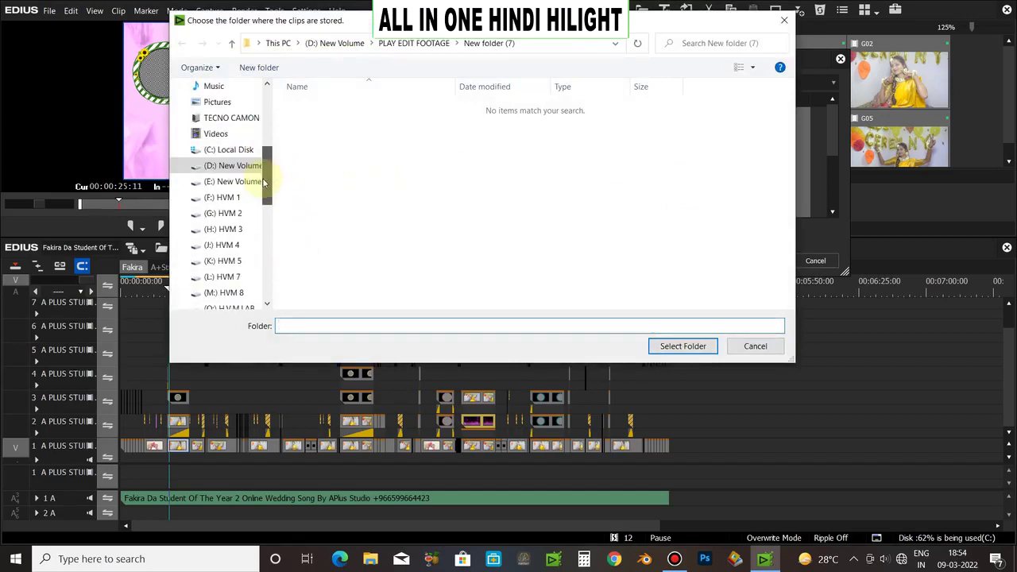
click(238, 165)
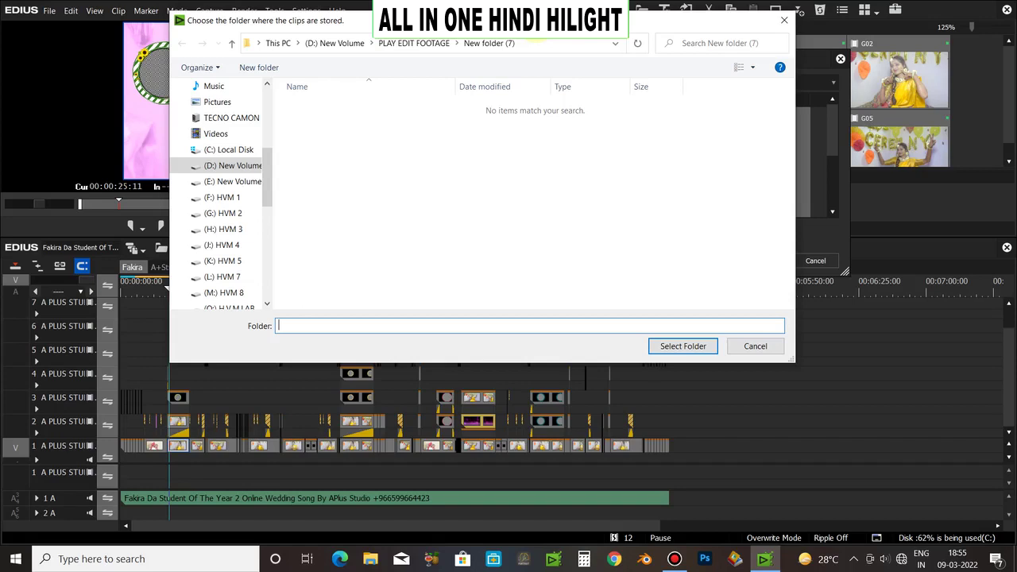
mouse_move(266, 165)
mouse_down()
mouse_move(268, 101)
mouse_move(268, 148)
mouse_up()
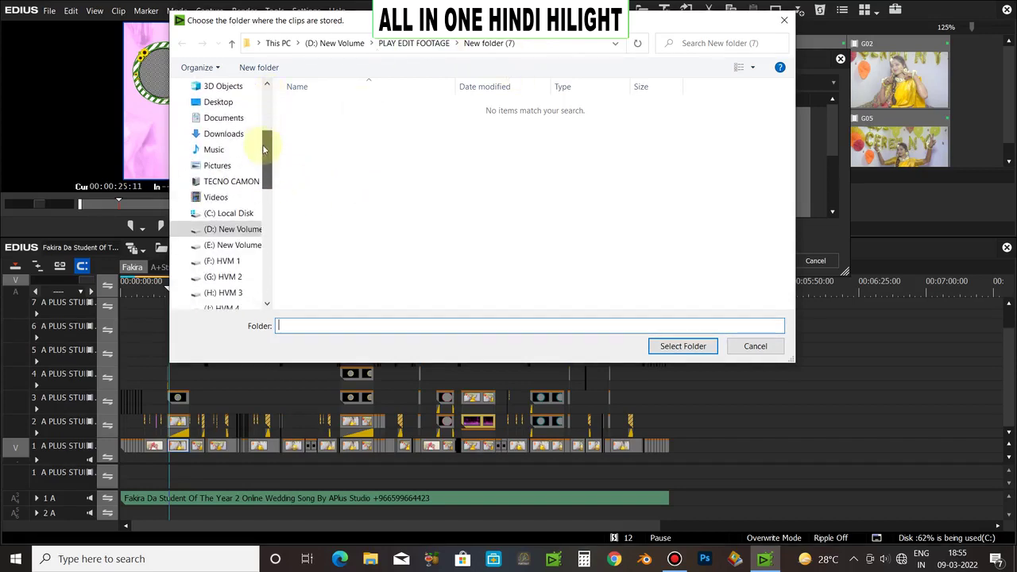
click(259, 229)
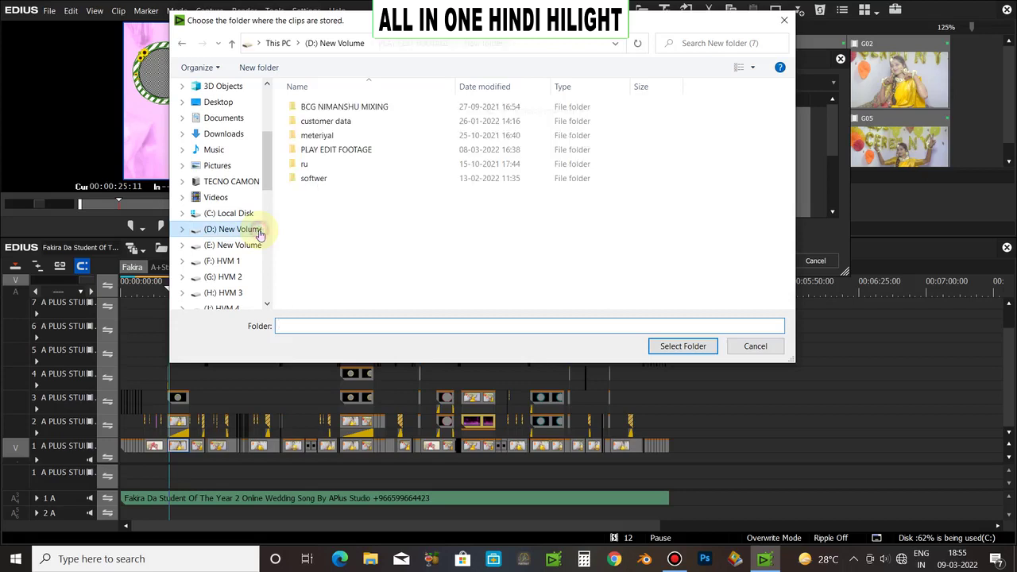
double_click(358, 150)
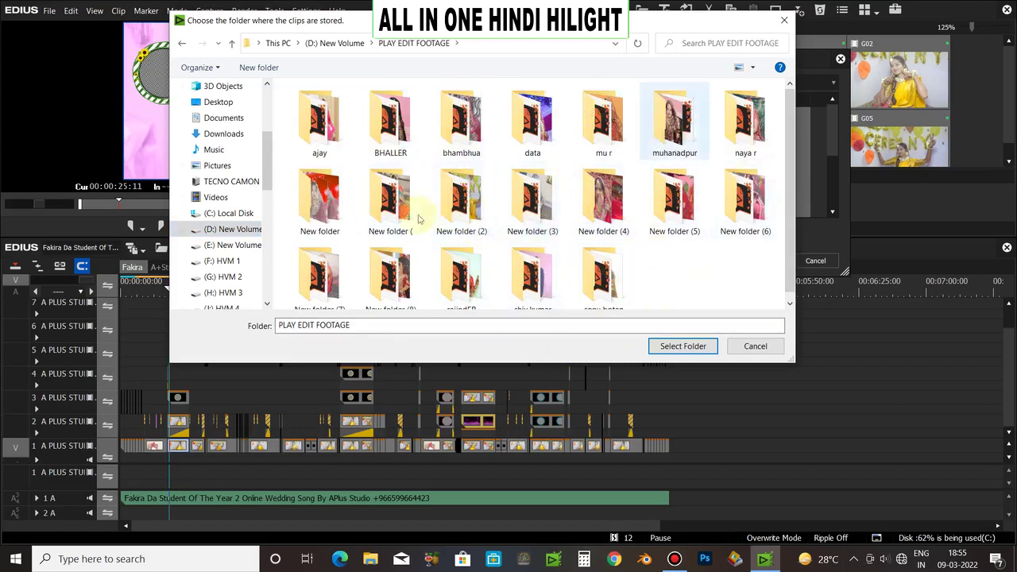
click(249, 228)
double_click(328, 146)
click(532, 123)
click(682, 346)
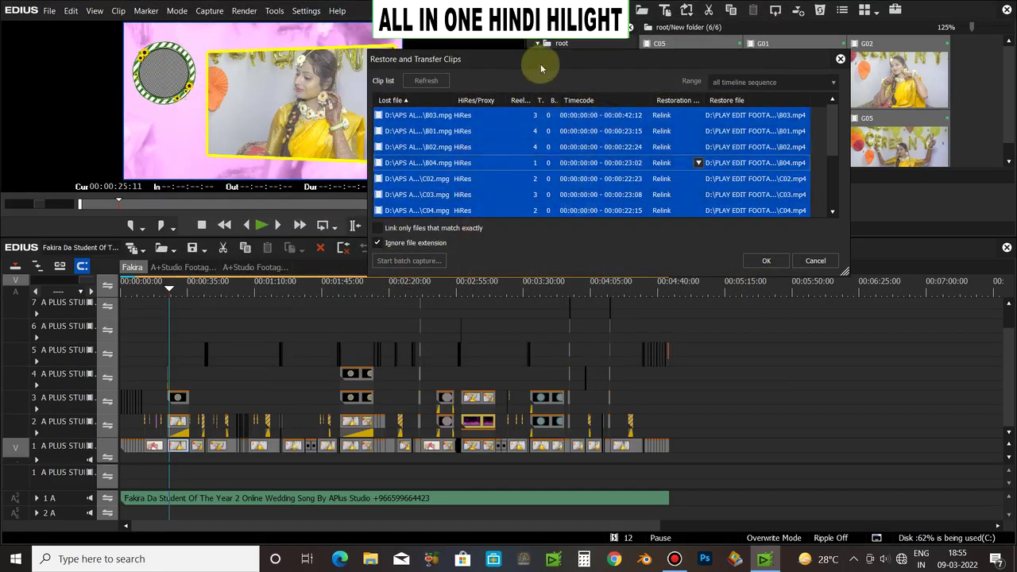
drag(540, 64, 532, 48)
mouse_move(828, 106)
mouse_down()
mouse_move(819, 166)
mouse_move(818, 112)
mouse_up()
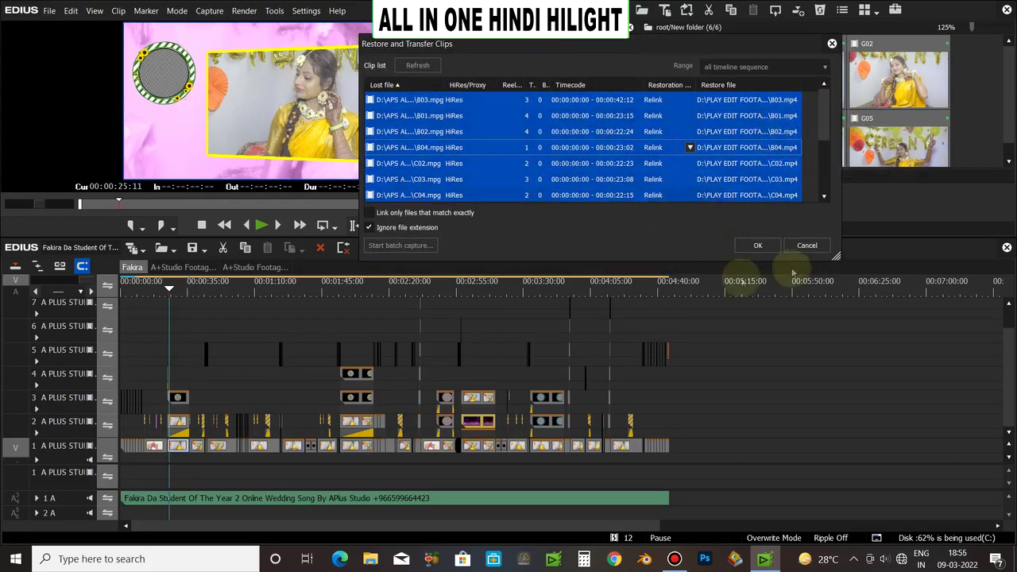
click(758, 244)
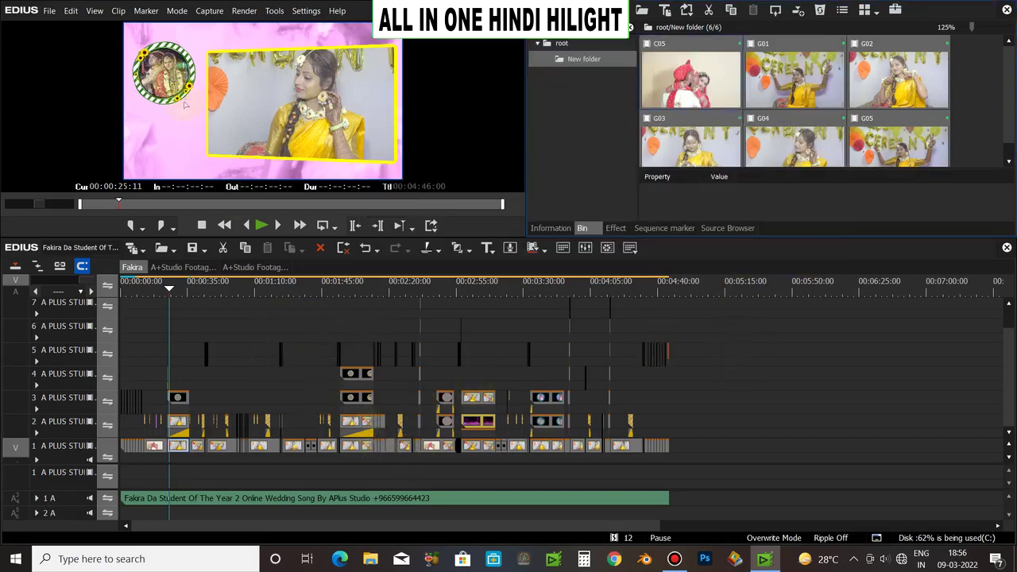
Step: Check the relinked circular frame in a full-screen preview, and play Fakira at about 00:00:45 and 00:01:02
double_click(242, 96)
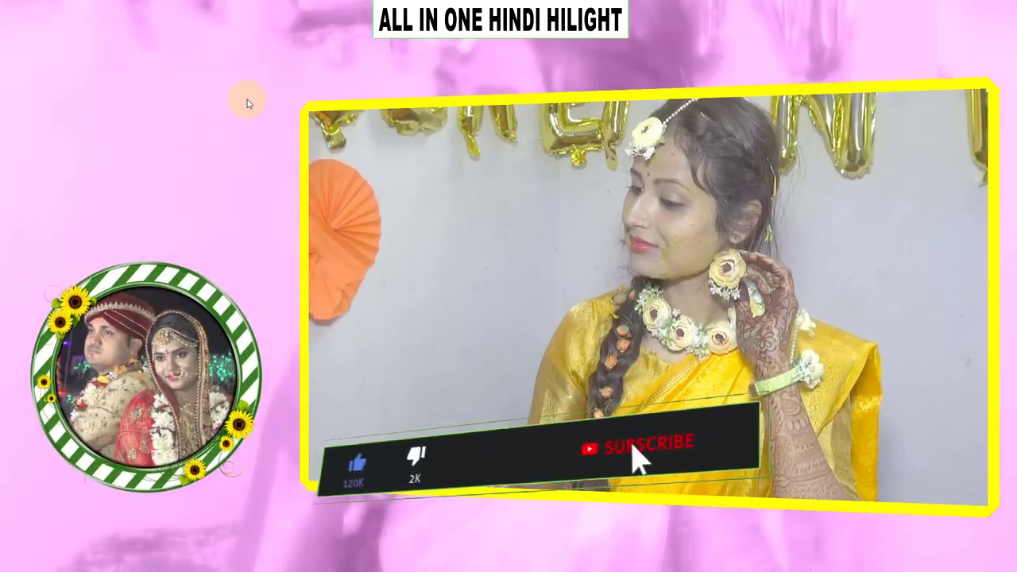
key(Escape)
drag(195, 286, 206, 291)
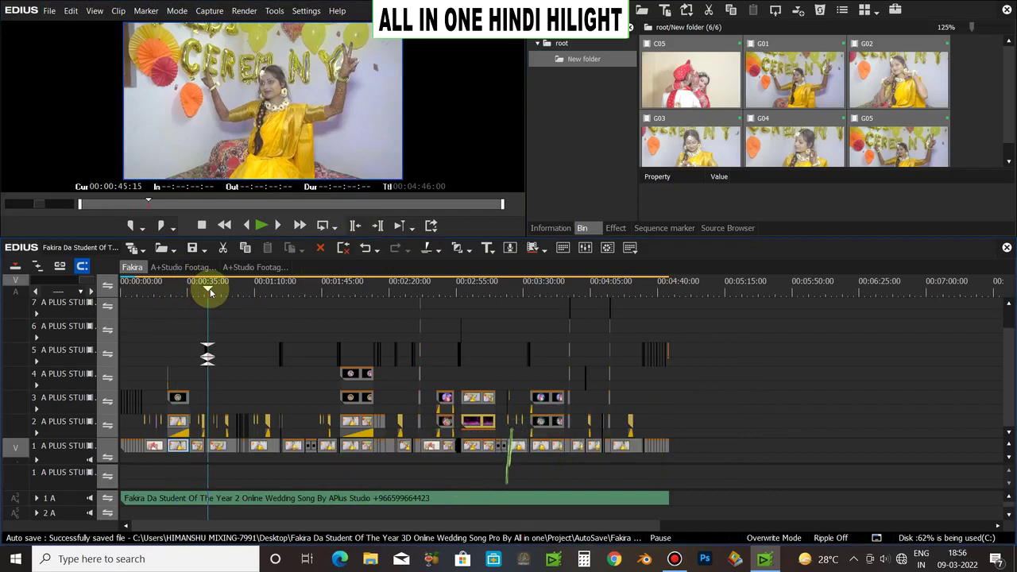
key(space)
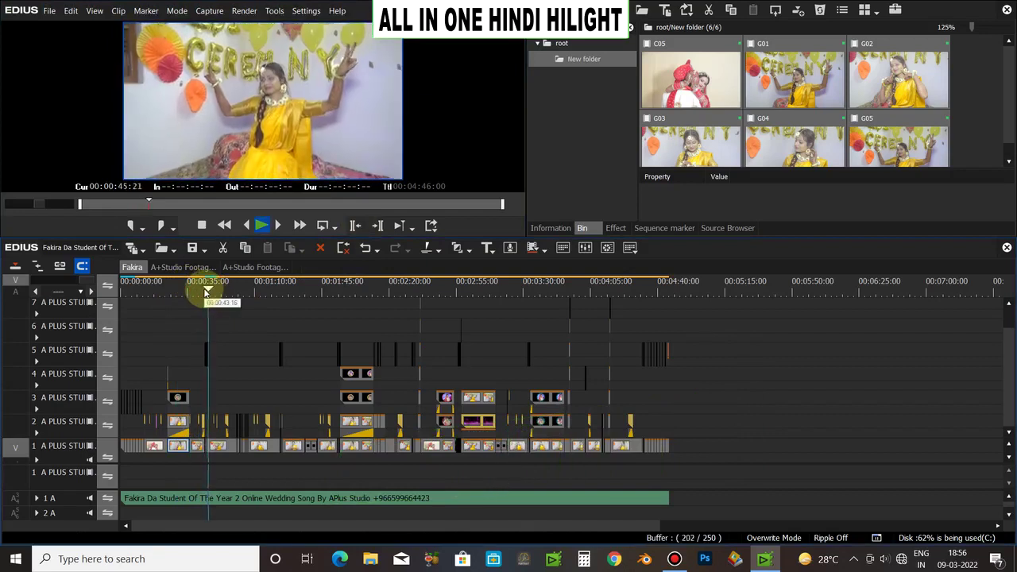
key(space)
drag(211, 284, 232, 269)
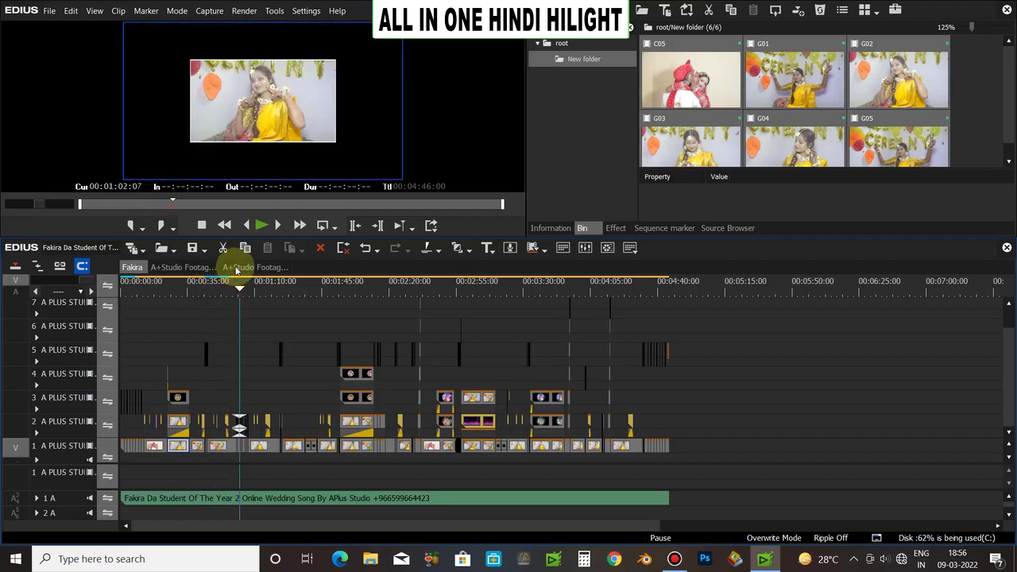
key(space)
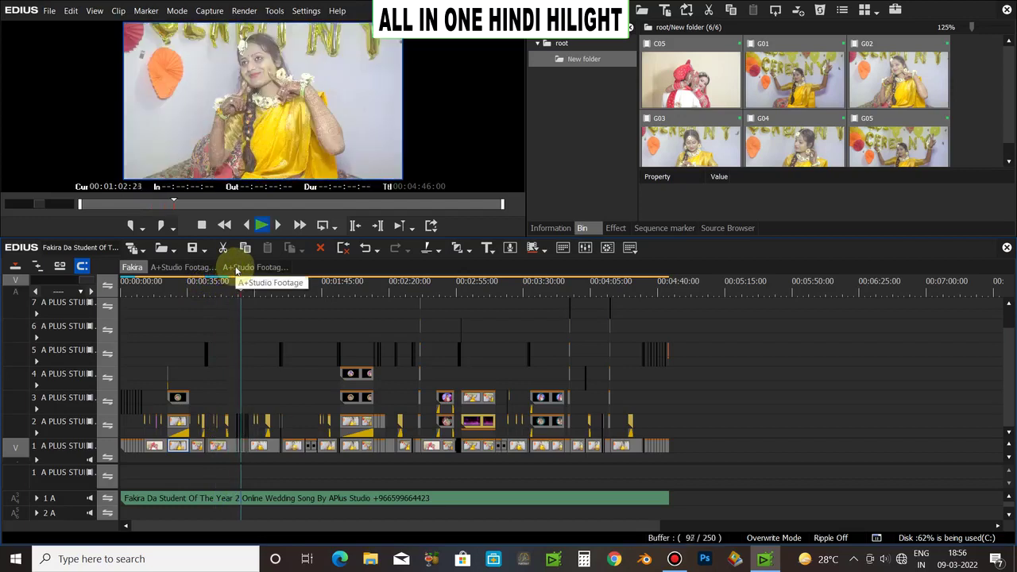
key(space)
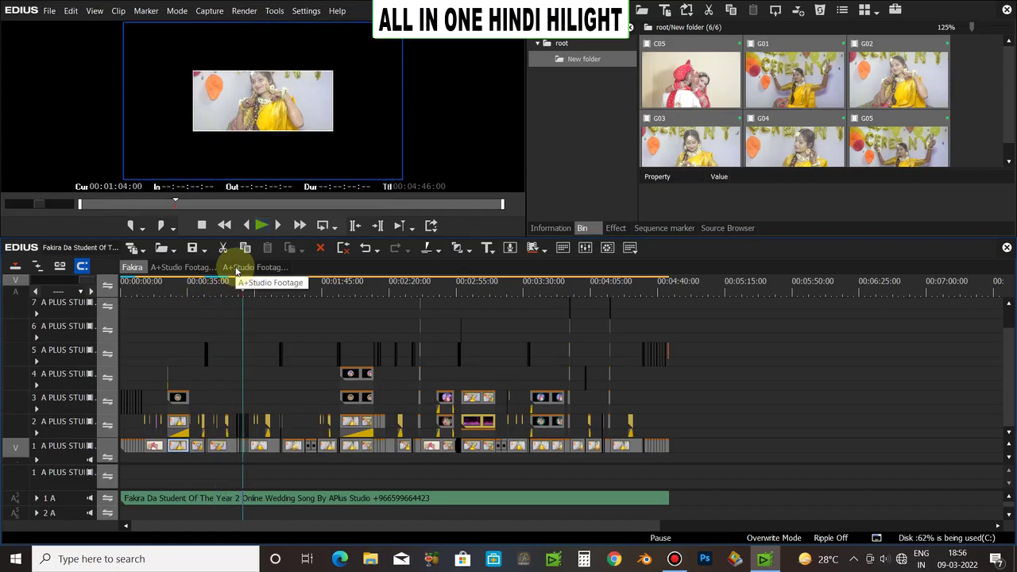
Step: Mute audio track 1 A, and play Fakira from about 00:01:04 and 00:01:53
click(90, 499)
key(space)
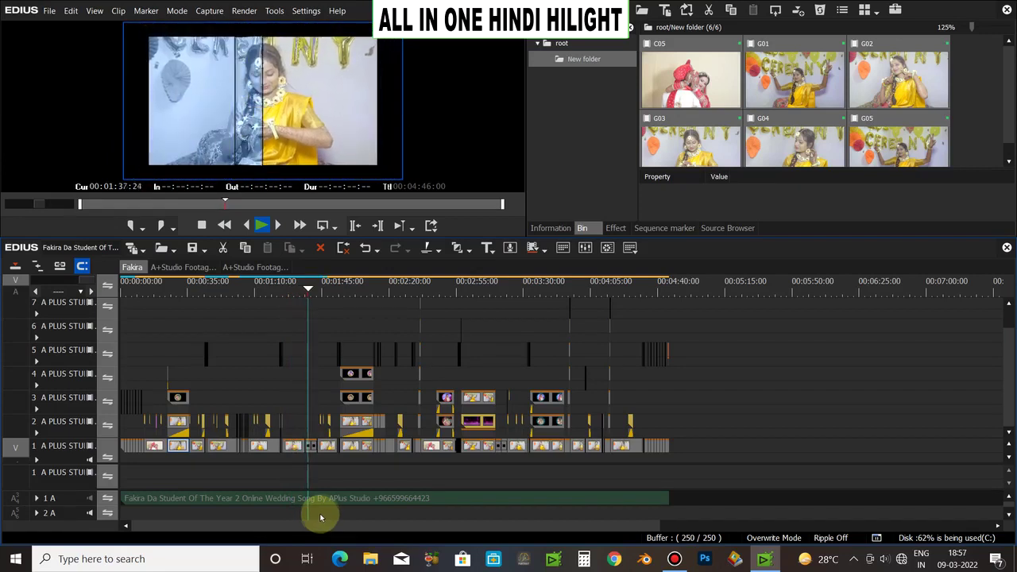
click(339, 284)
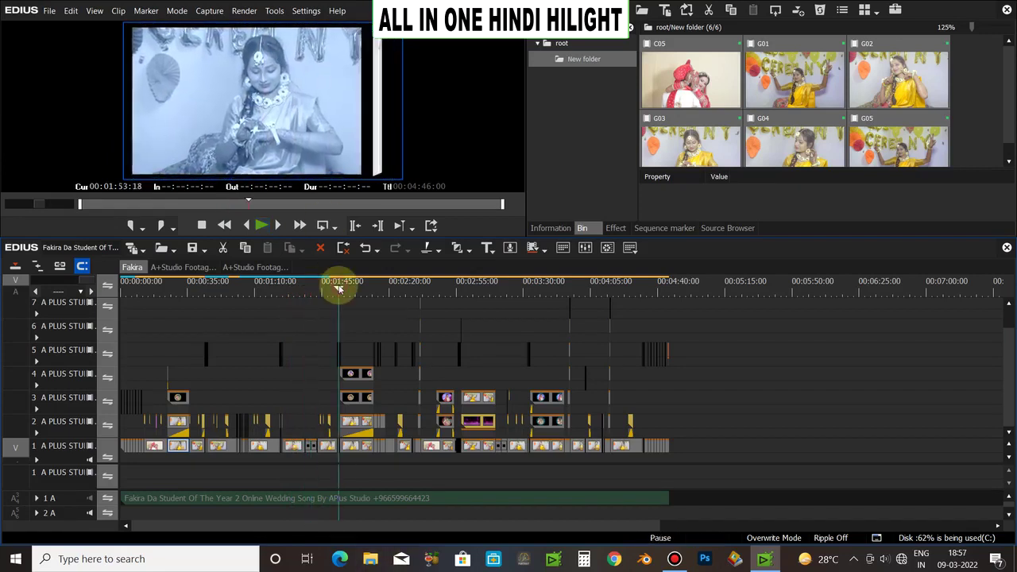
key(space)
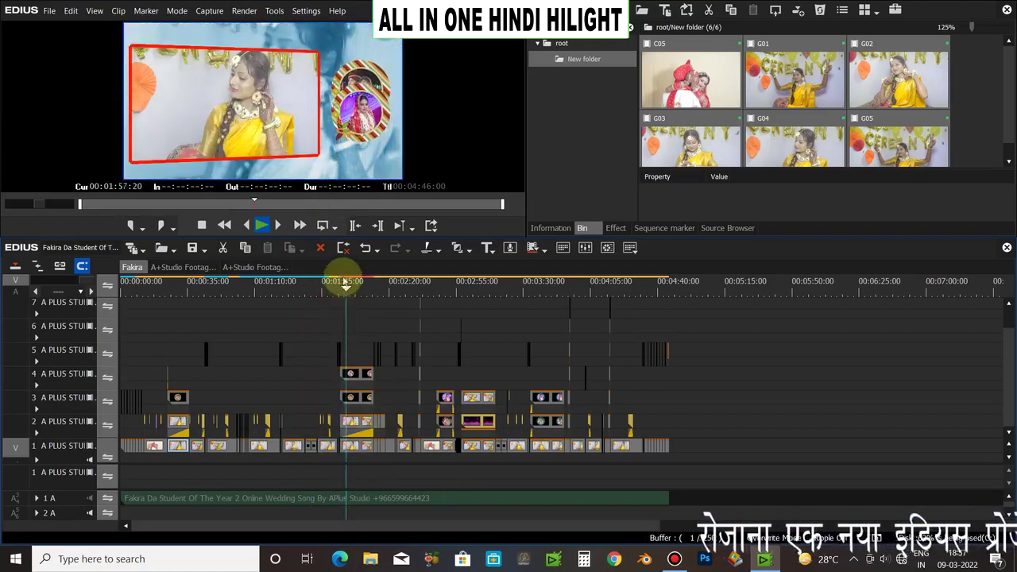
Step: Preview the relinked footage in Fakira from about 00:02:37 and 00:02:46, and replay it from 00:01:53
drag(347, 289, 422, 257)
key(space)
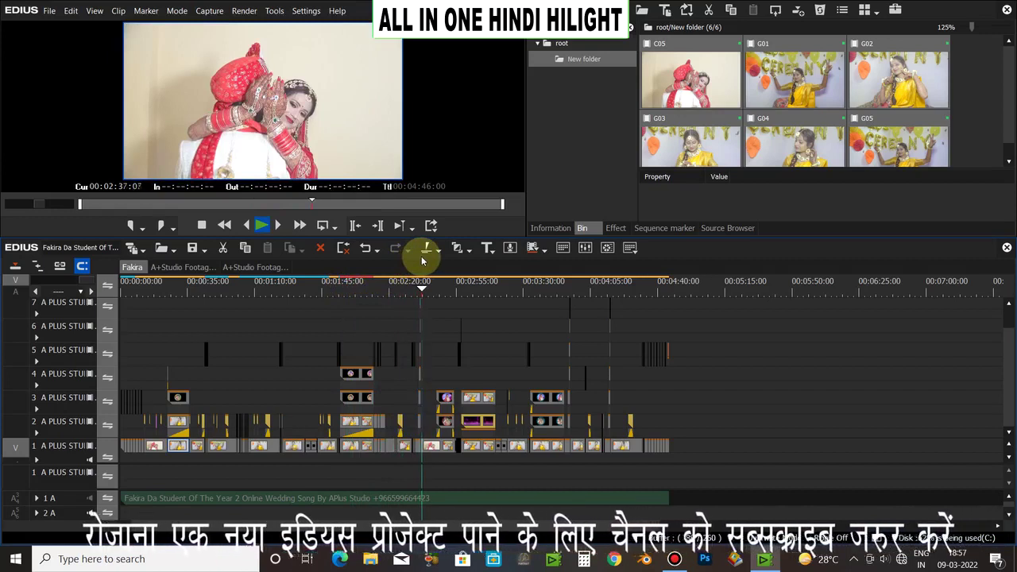
click(438, 290)
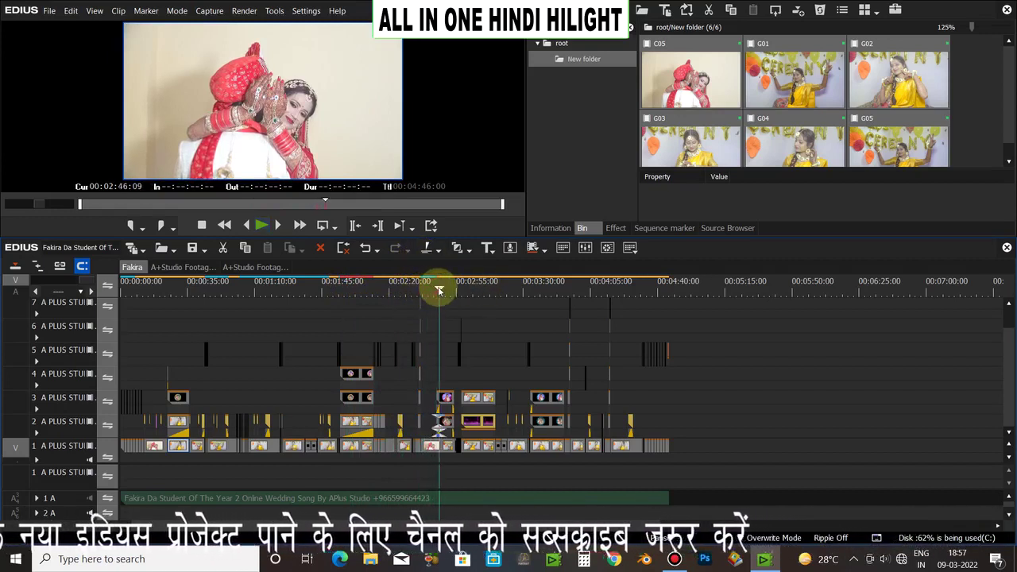
key(space)
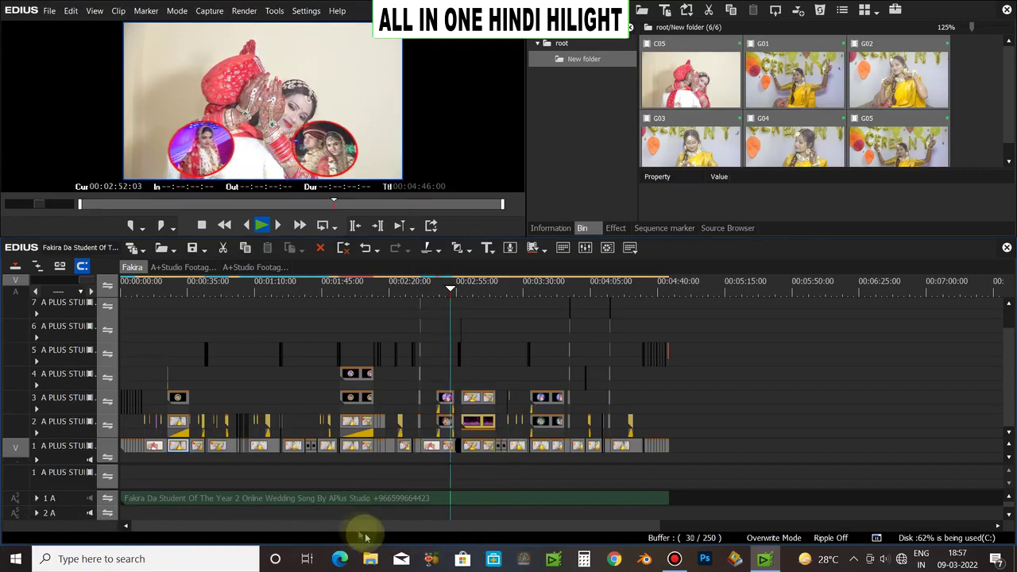
click(342, 289)
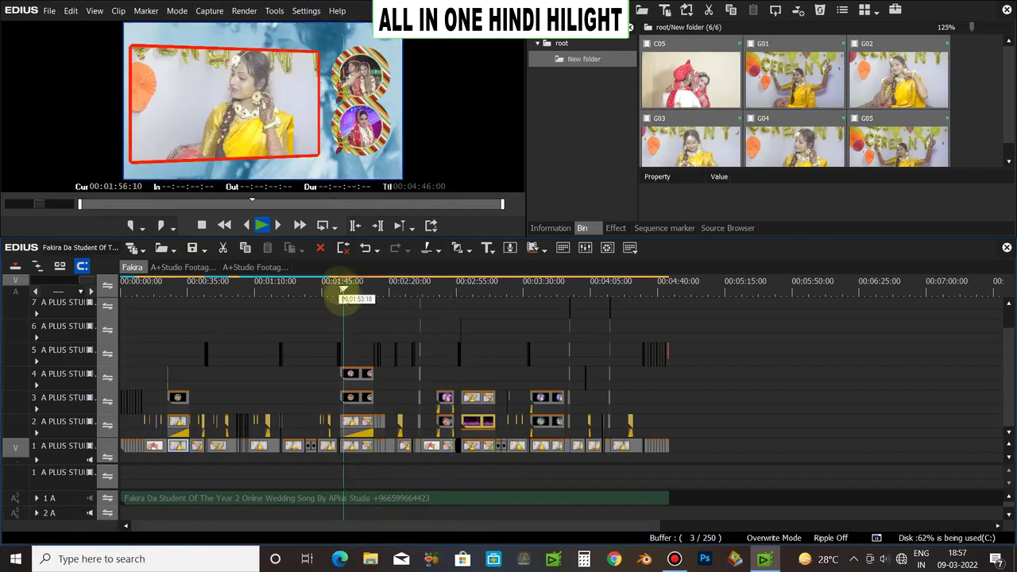